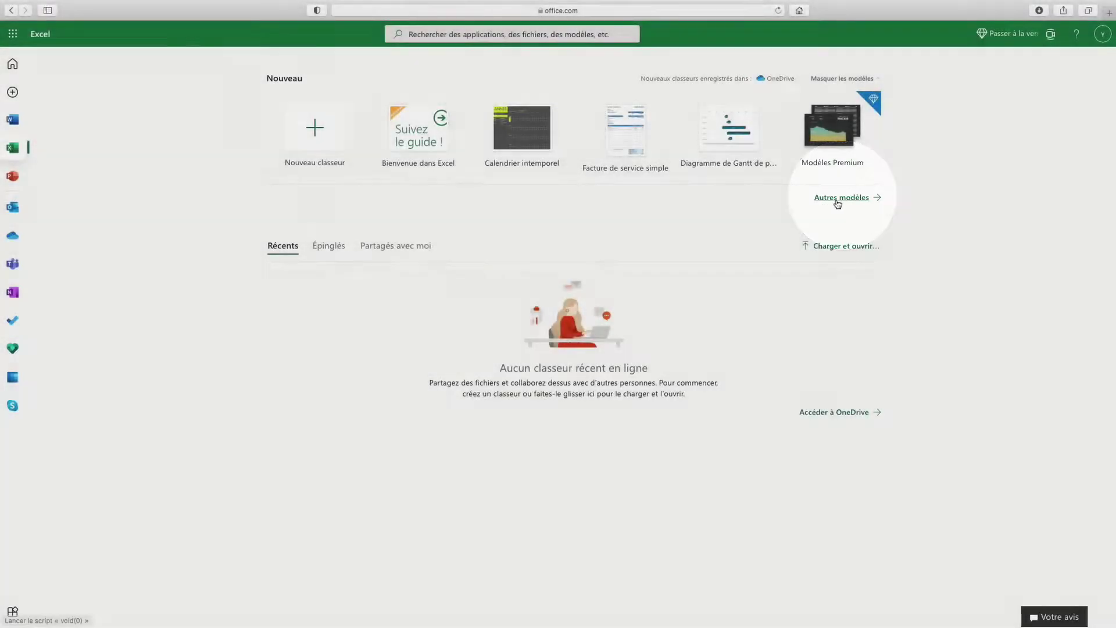
Step: Show all workbook templates, glance at the online Excel templates site, then return to the gallery
{"action": "left_click", "coordinate": [838, 201]}
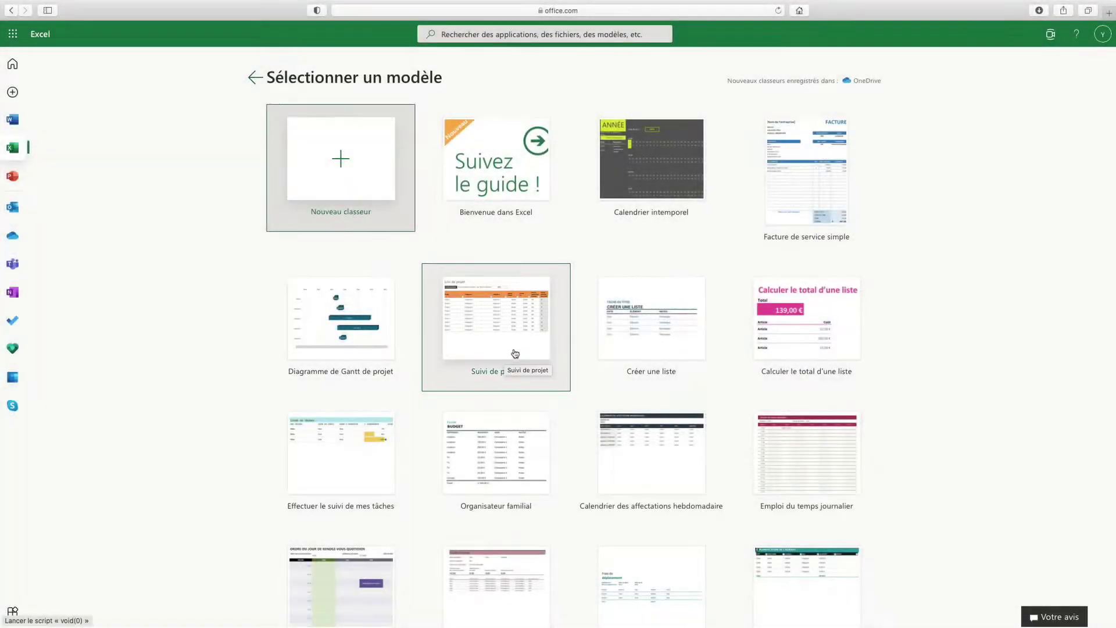
{"action": "scroll", "coordinate": [508, 354], "scroll_direction": "down", "scroll_amount": 6}
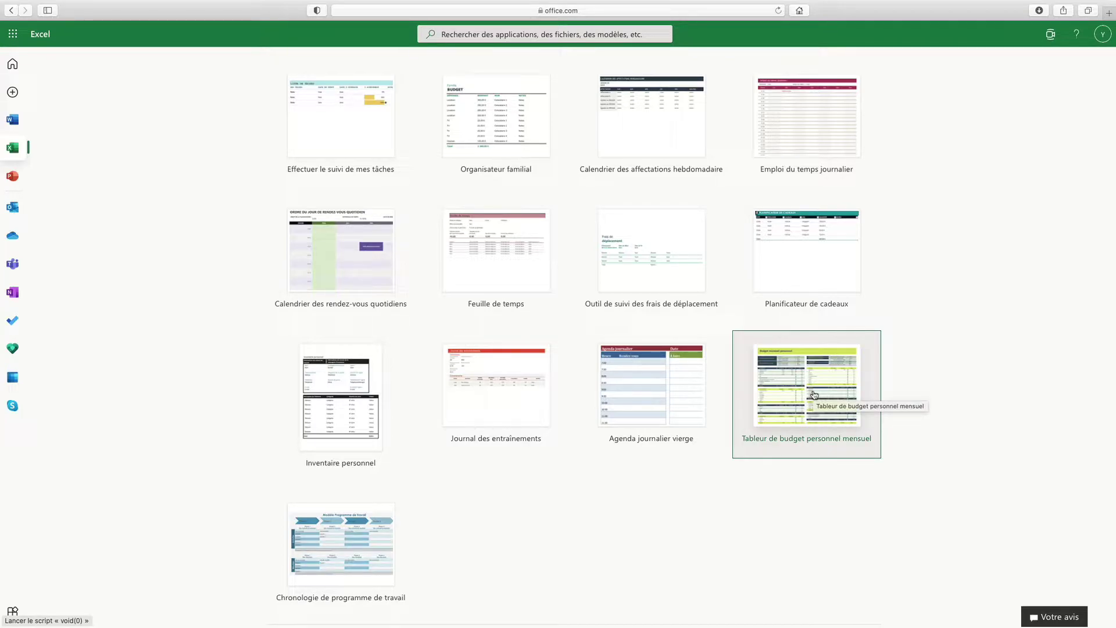
{"action": "scroll", "coordinate": [936, 604], "scroll_direction": "down", "scroll_amount": 2}
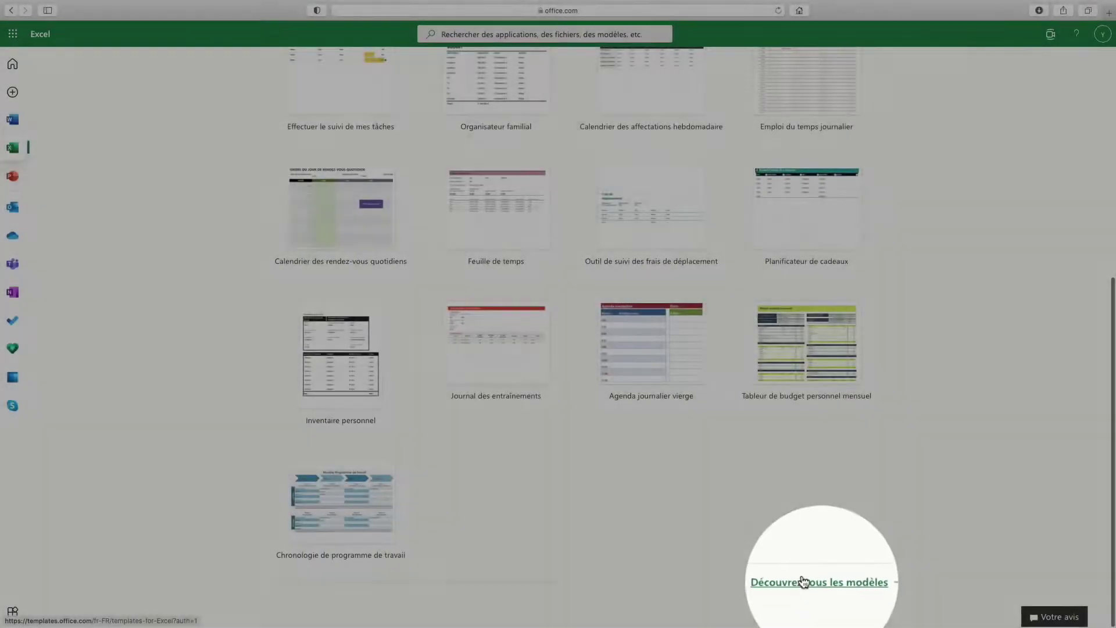
{"action": "left_click", "coordinate": [806, 596]}
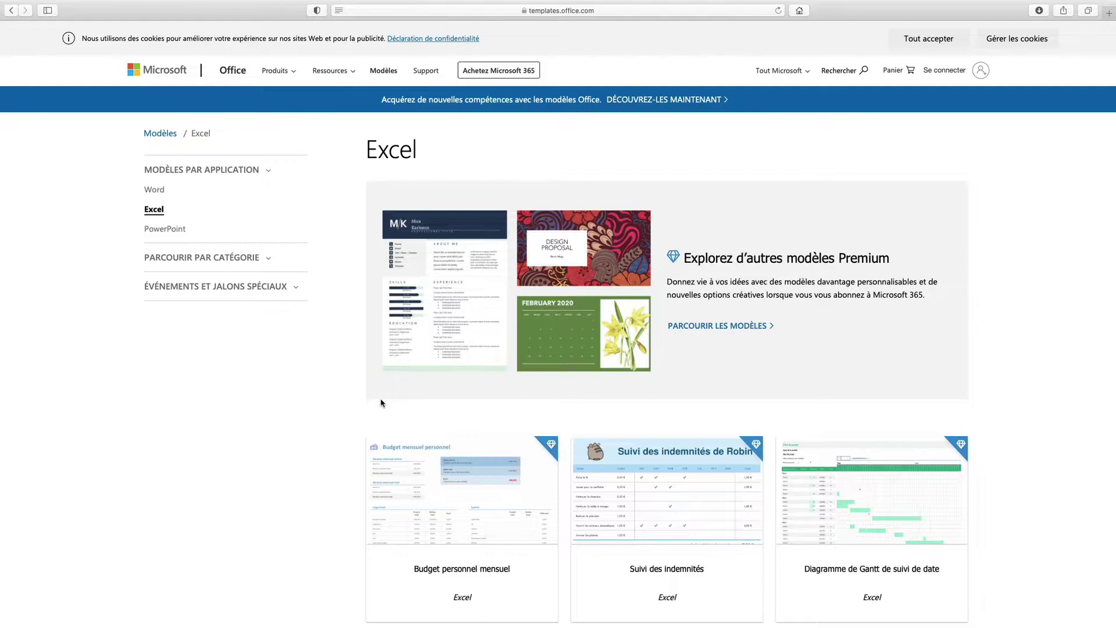
{"action": "left_click", "coordinate": [13, 11]}
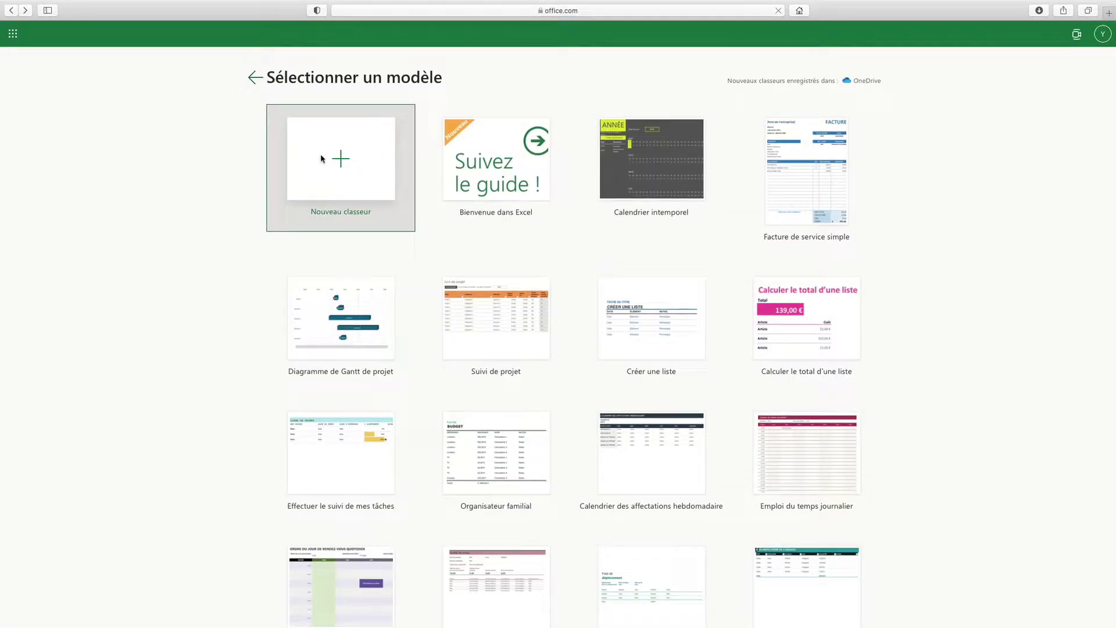
Step: Create blank workbook Classeur 3 and look through the Dessin, Mise en page, Formules, Données and Accueil tabs
{"action": "left_click", "coordinate": [353, 170]}
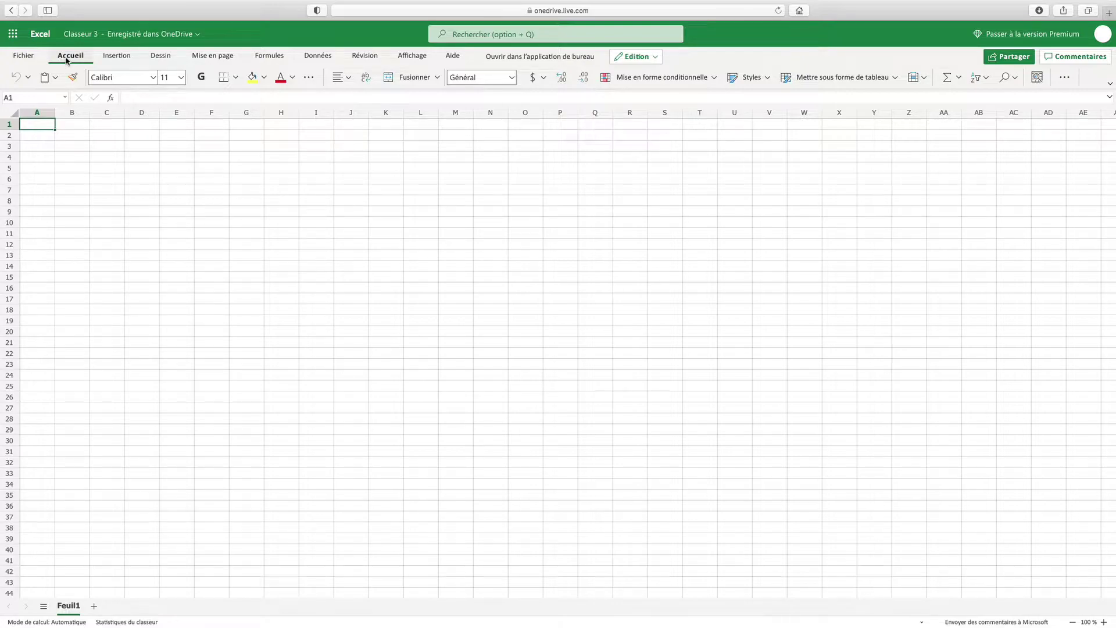
{"action": "left_click", "coordinate": [158, 56]}
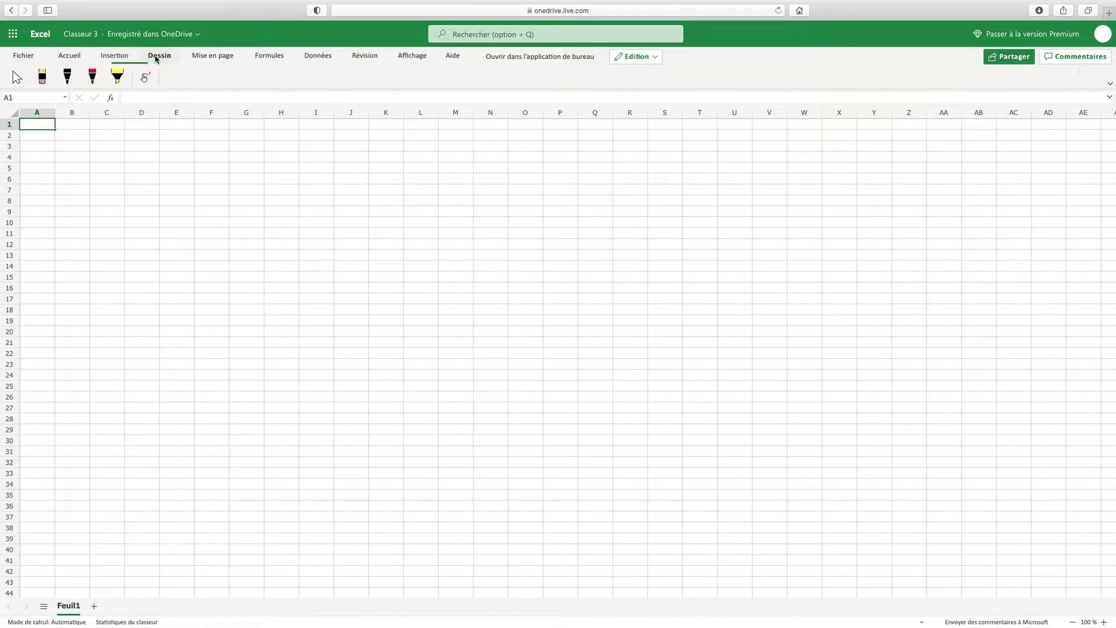
{"action": "left_click", "coordinate": [215, 58]}
{"action": "left_click", "coordinate": [269, 55]}
{"action": "left_click", "coordinate": [318, 55]}
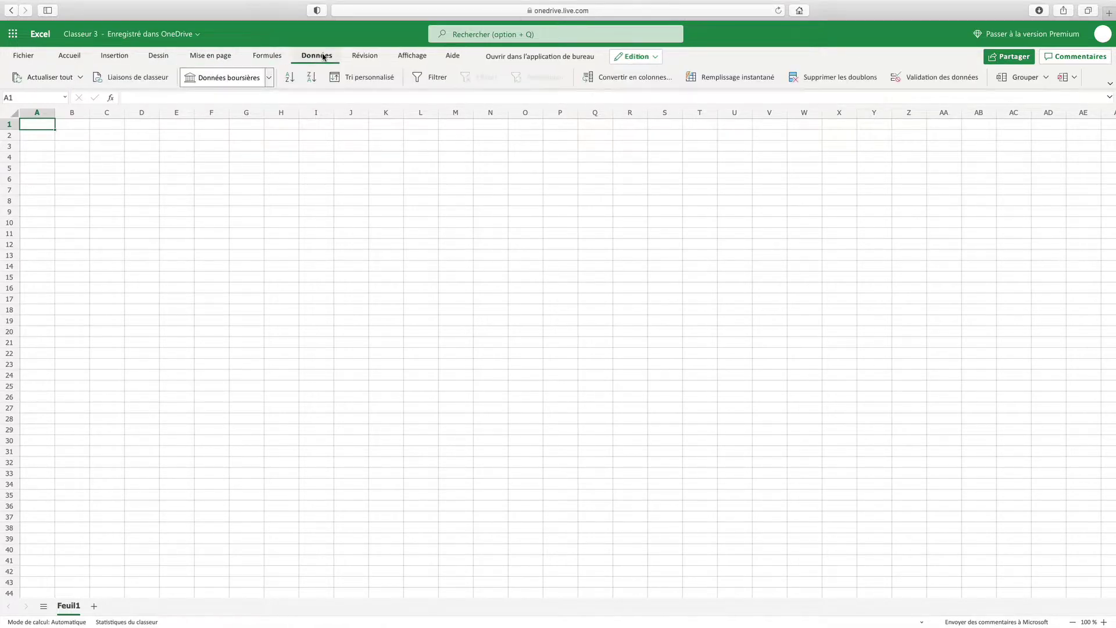
{"action": "left_click", "coordinate": [79, 59]}
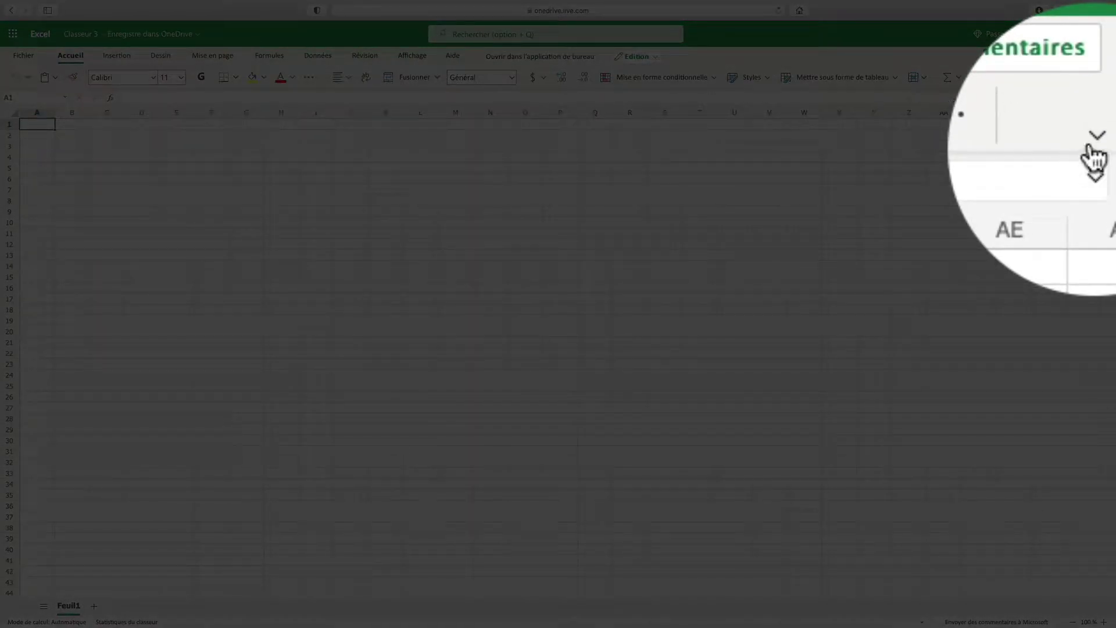
Step: Switch to the classic ribbon and zoom the sheet from 100 % to 150 %
{"action": "left_click", "coordinate": [1104, 76]}
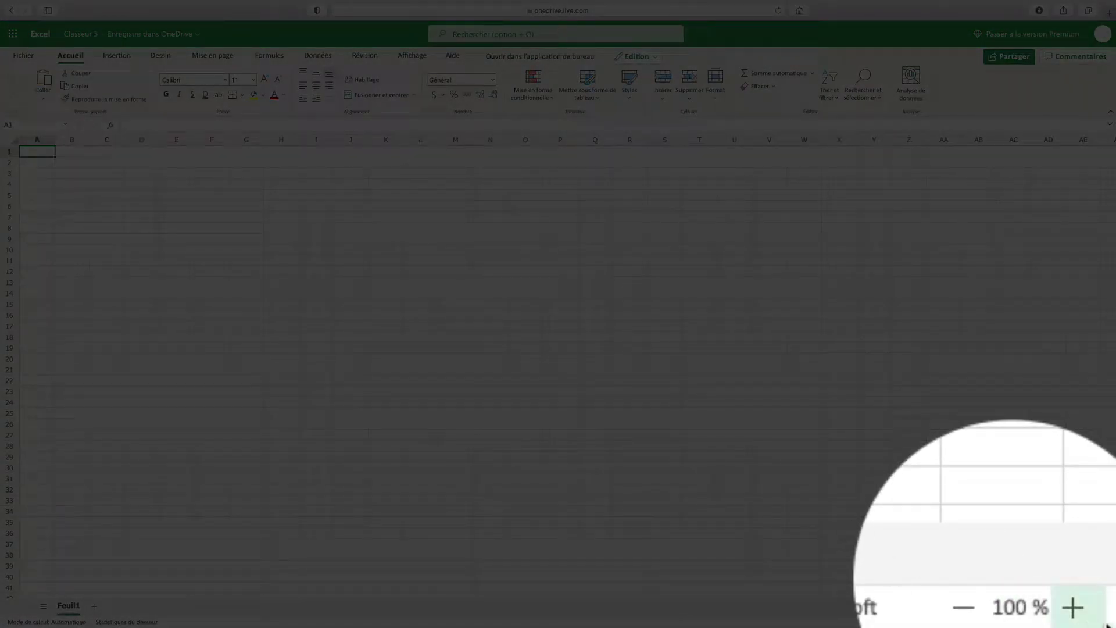
{"action": "left_click", "coordinate": [1104, 621]}
{"action": "left_click", "coordinate": [1104, 621]}
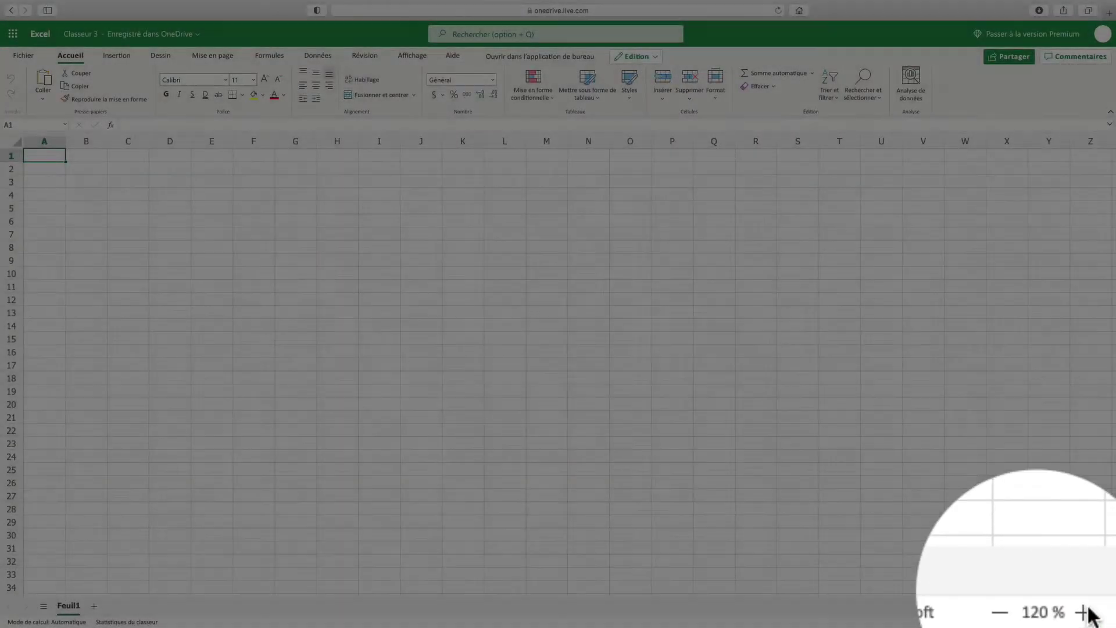
{"action": "left_click", "coordinate": [1103, 622]}
{"action": "left_click", "coordinate": [1104, 622]}
{"action": "left_click", "coordinate": [1104, 622]}
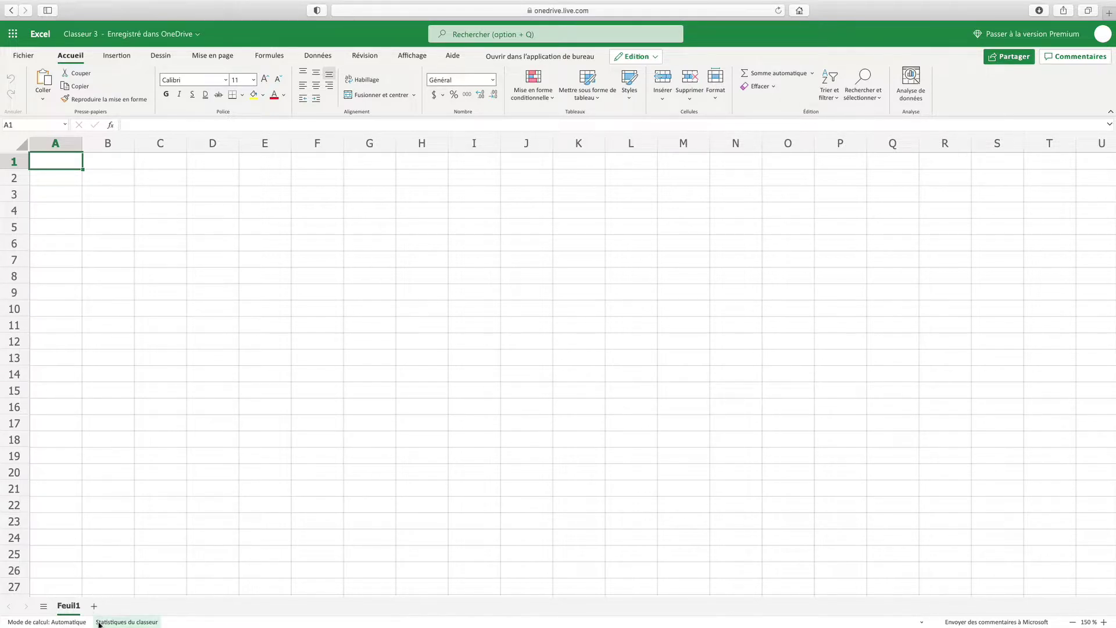
{"action": "left_click", "coordinate": [123, 622]}
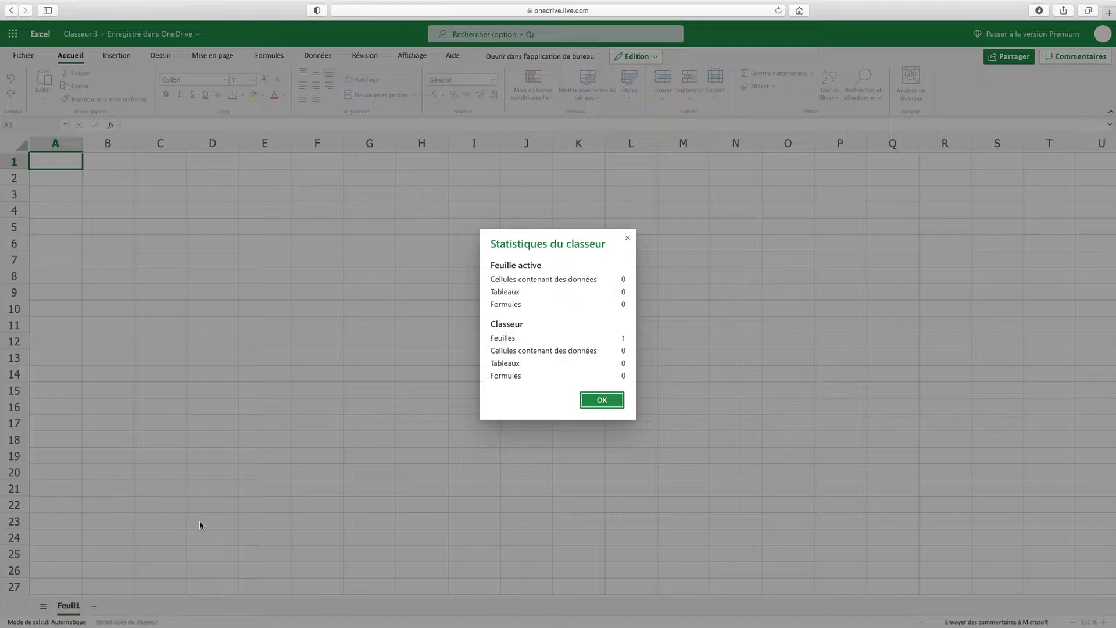
{"action": "left_click", "coordinate": [617, 404]}
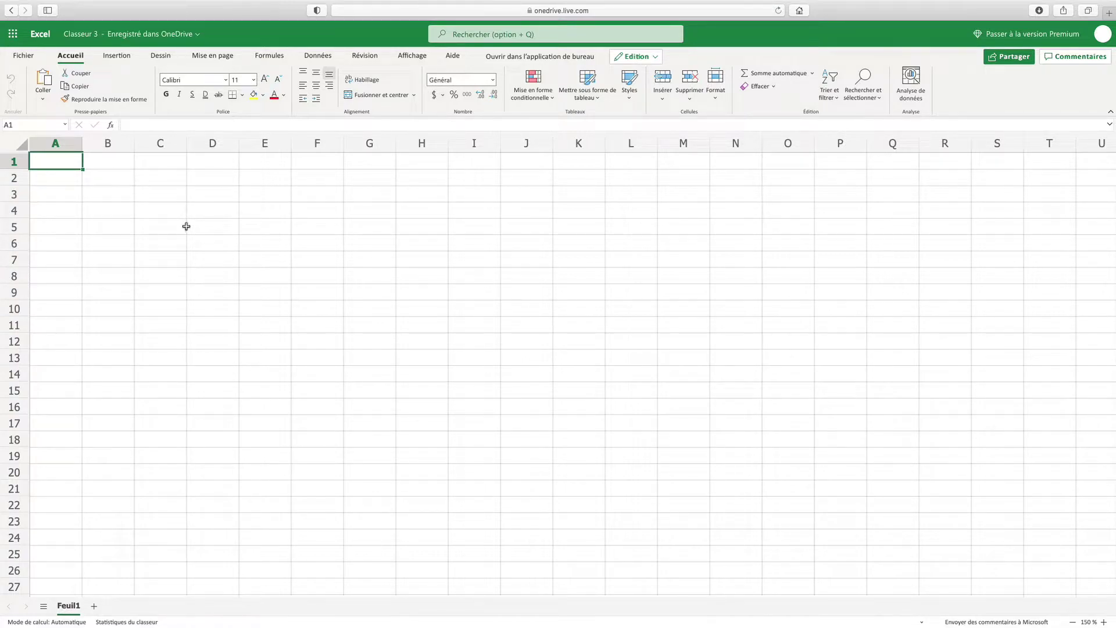
{"action": "left_click", "coordinate": [109, 143]}
{"action": "left_click", "coordinate": [150, 145]}
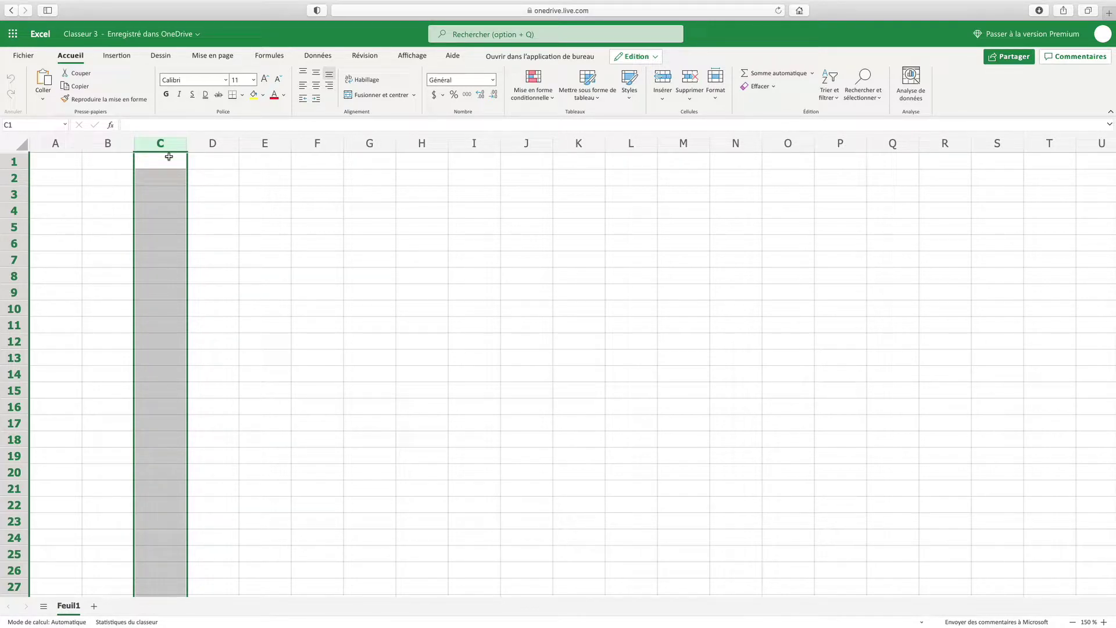
{"action": "left_click", "coordinate": [18, 178]}
{"action": "left_click", "coordinate": [18, 195]}
{"action": "left_click", "coordinate": [19, 210]}
{"action": "left_click", "coordinate": [20, 227]}
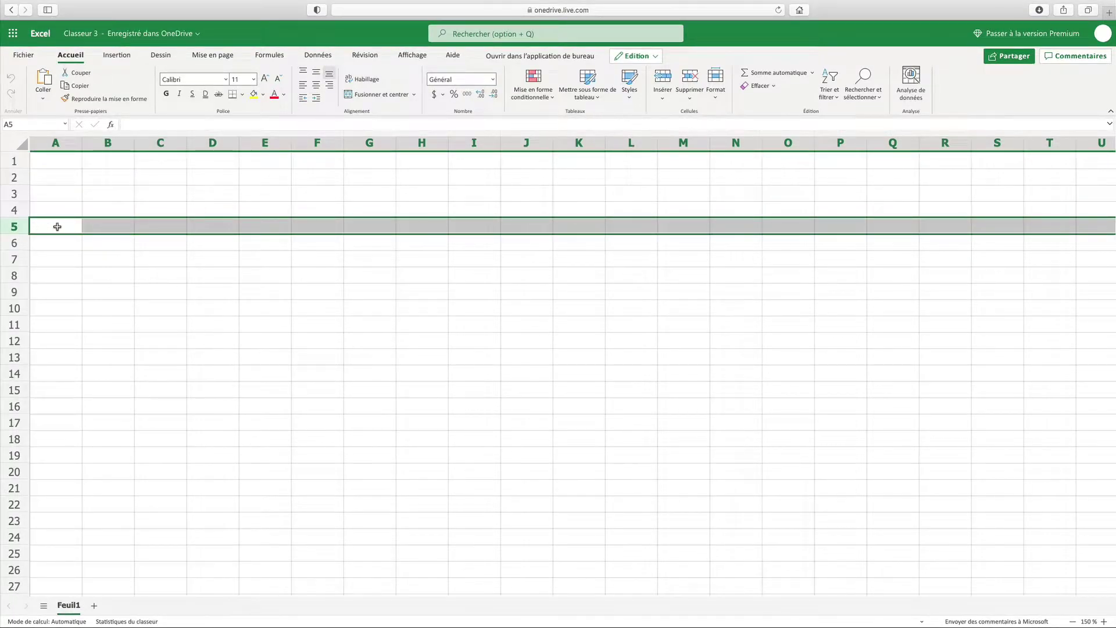
{"action": "left_click", "coordinate": [112, 227]}
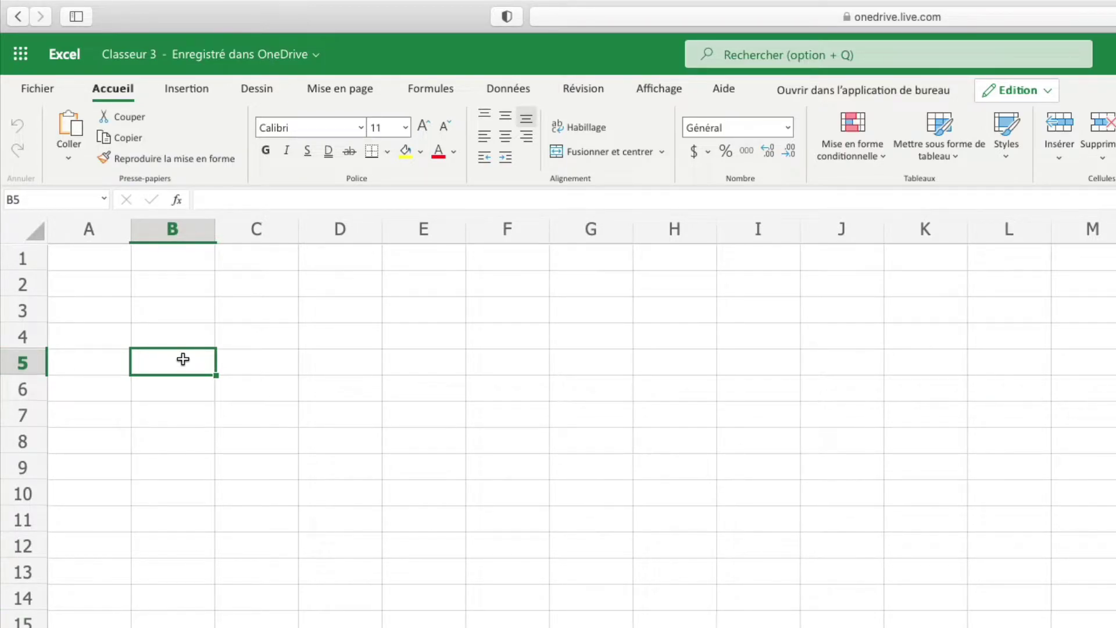
Step: Select the empty range B2:C8 on Feuil1
{"action": "left_click", "coordinate": [162, 286]}
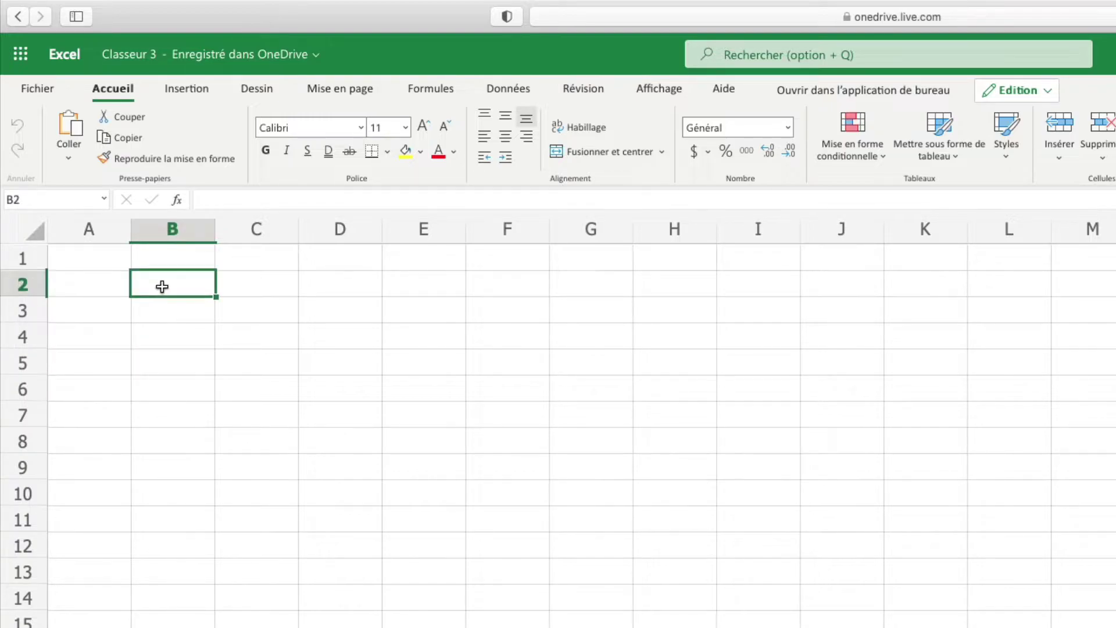
{"action": "left_click_drag", "start_coordinate": [162, 288], "coordinate": [257, 448]}
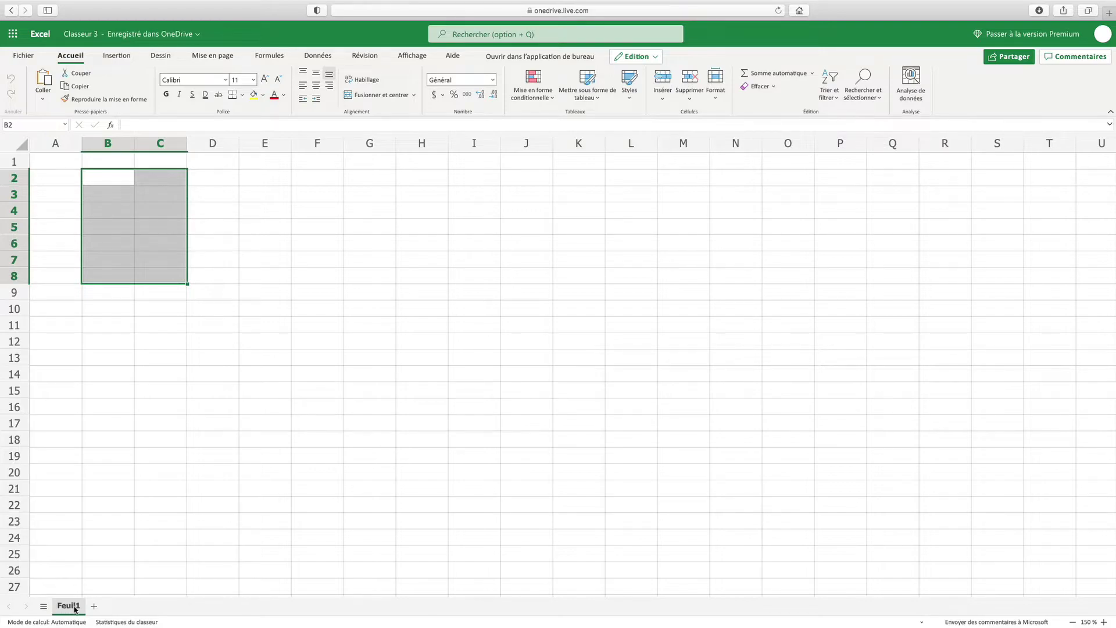
Step: Keep the first sheet named Feuil1, add sheets Feuil2 and Feuil3, and return to Feuil1
{"action": "double_click", "coordinate": [75, 609]}
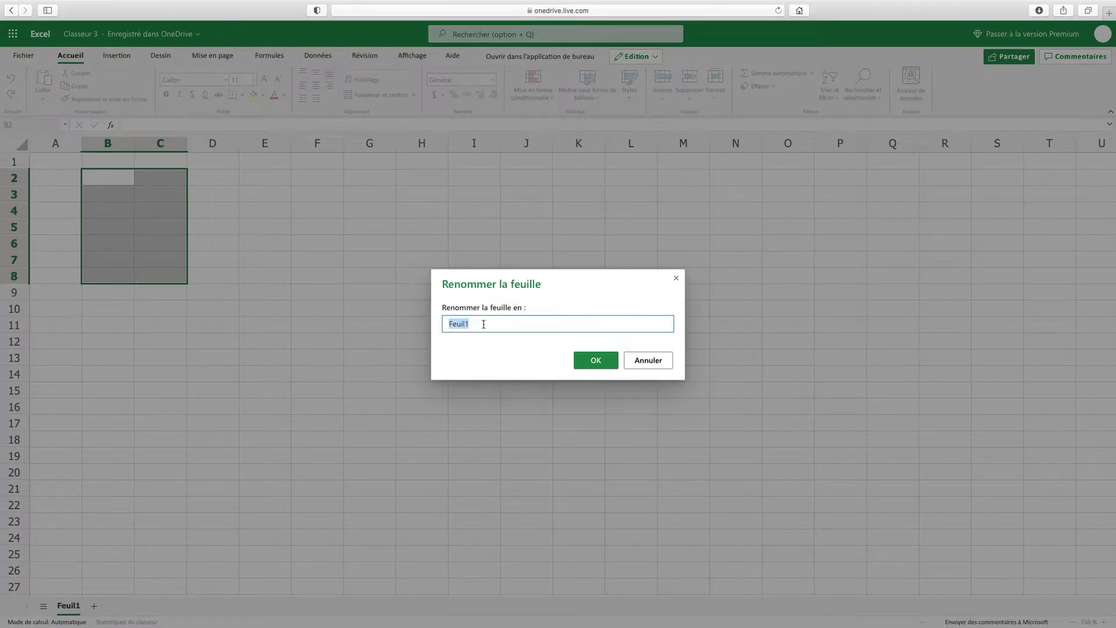
{"action": "left_click", "coordinate": [595, 360]}
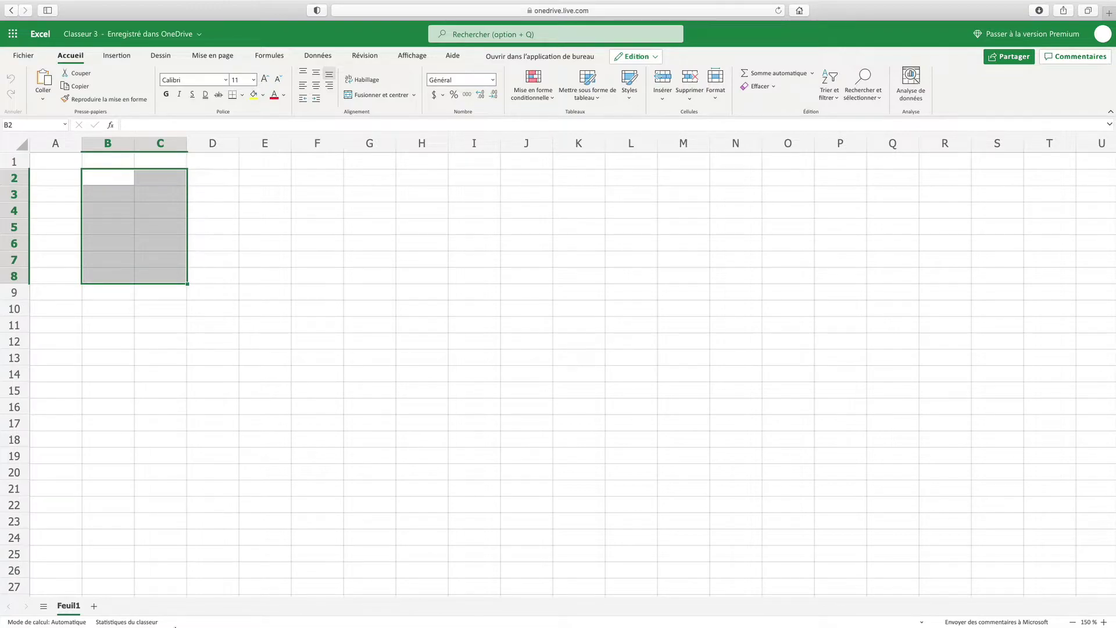
{"action": "left_click", "coordinate": [94, 606]}
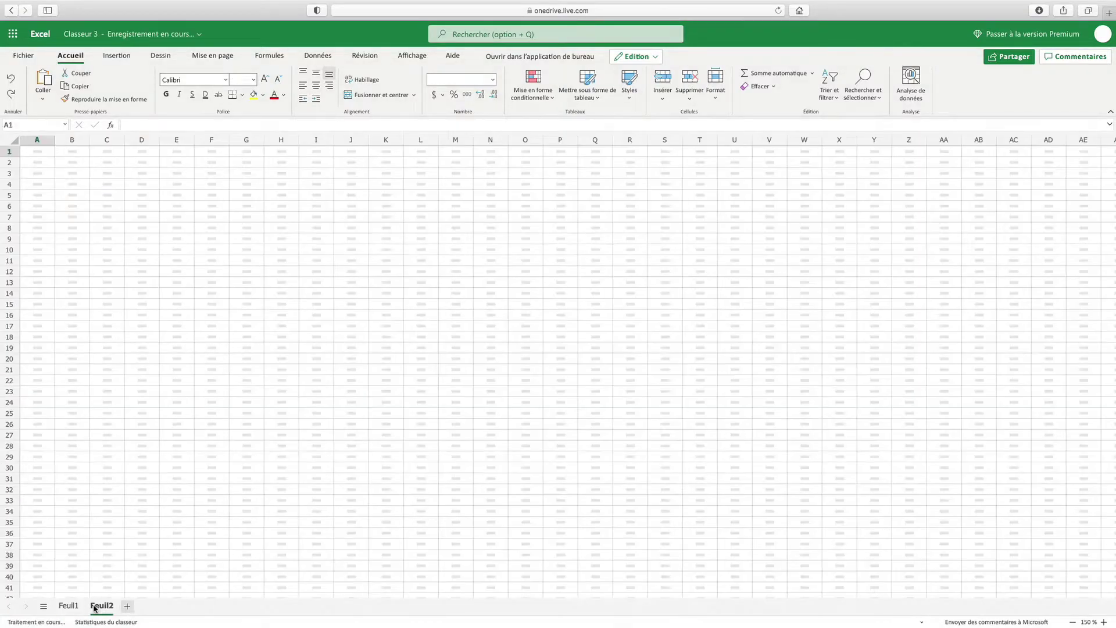
{"action": "left_click", "coordinate": [127, 607]}
{"action": "left_click", "coordinate": [72, 606]}
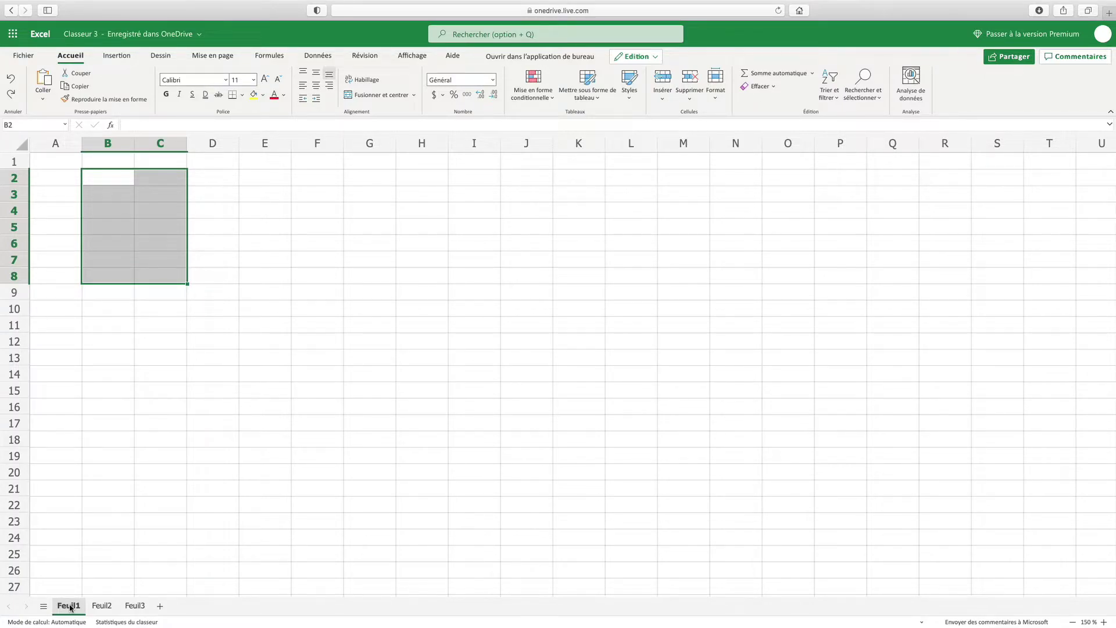
Step: Enter the title 'Dépenses' in cell A1
{"action": "left_click", "coordinate": [49, 160]}
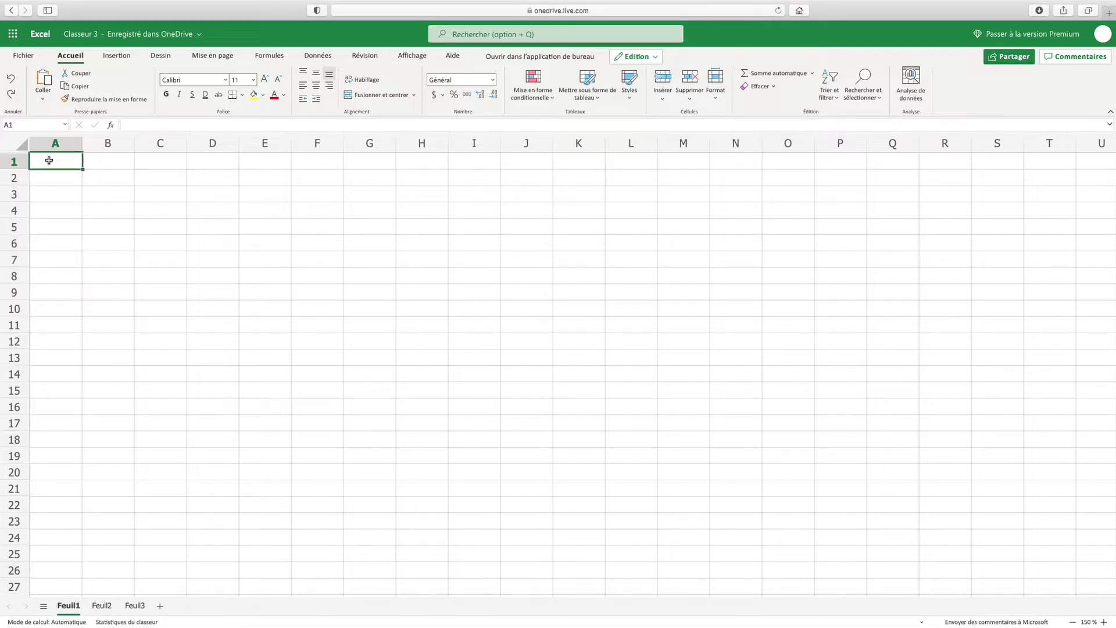
{"action": "type", "text": "Dépenses"}
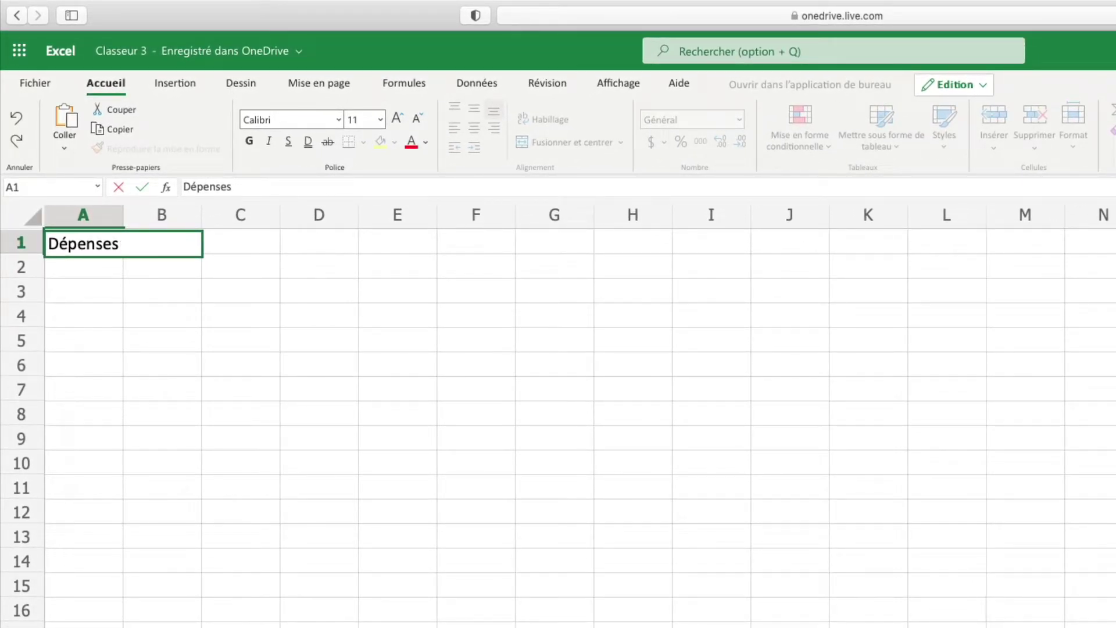
{"action": "left_click", "coordinate": [163, 242]}
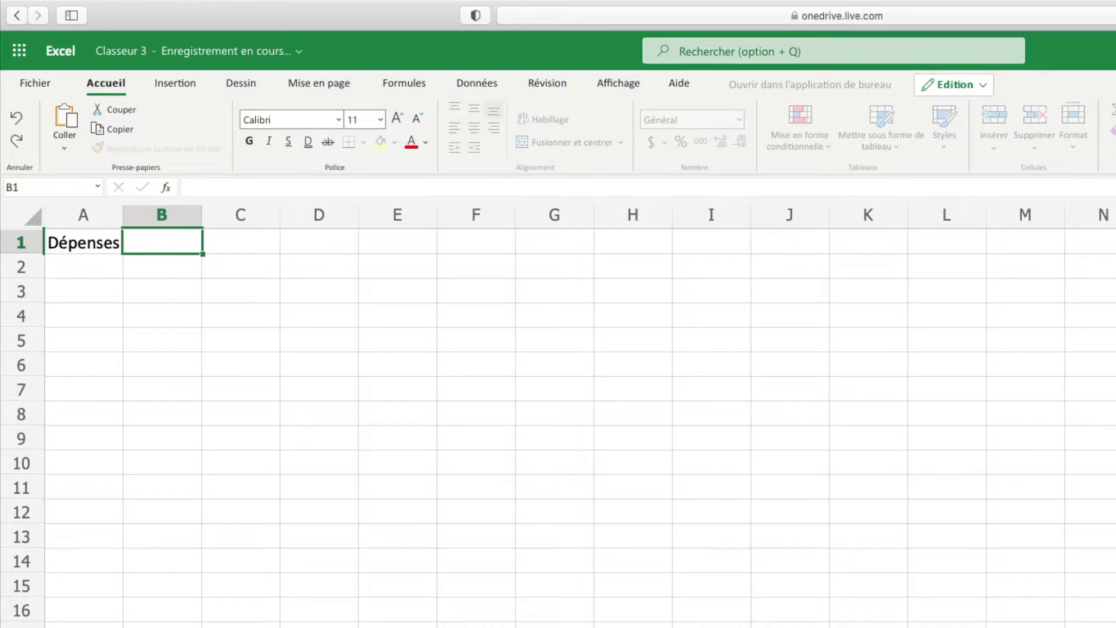
{"action": "left_click", "coordinate": [240, 241]}
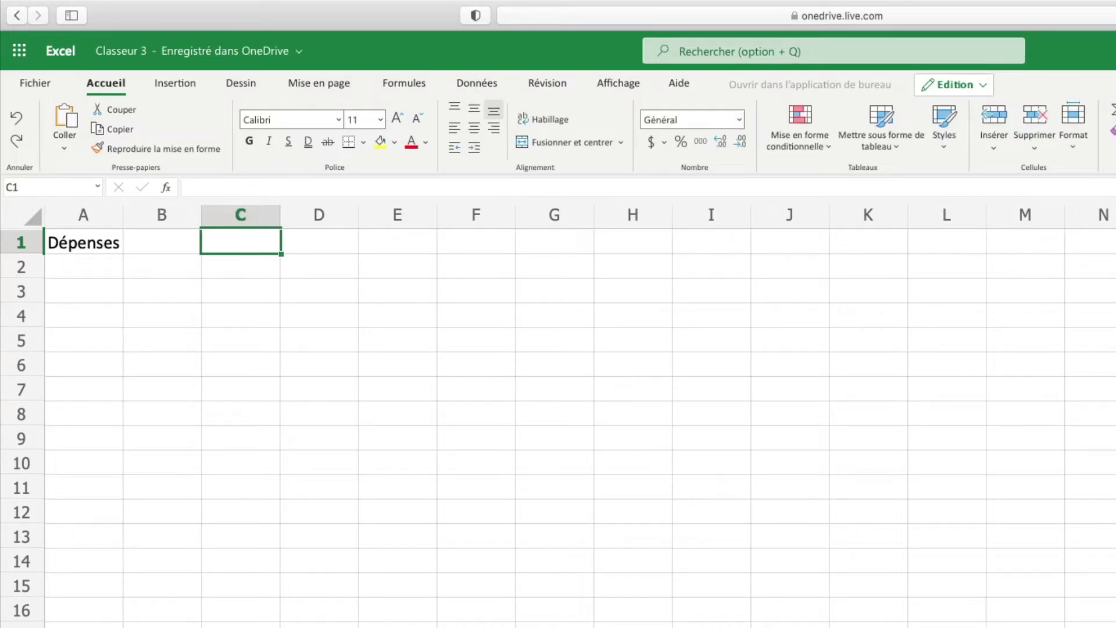
{"action": "left_click", "coordinate": [319, 242]}
{"action": "left_click", "coordinate": [398, 241]}
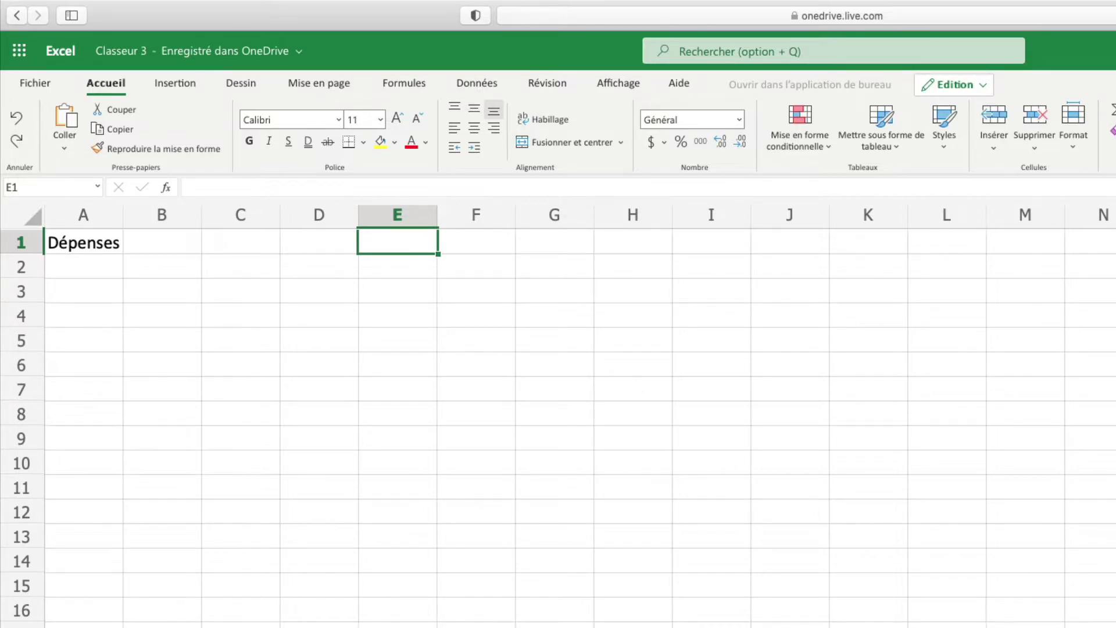
{"action": "left_click", "coordinate": [318, 241]}
{"action": "left_click", "coordinate": [240, 241]}
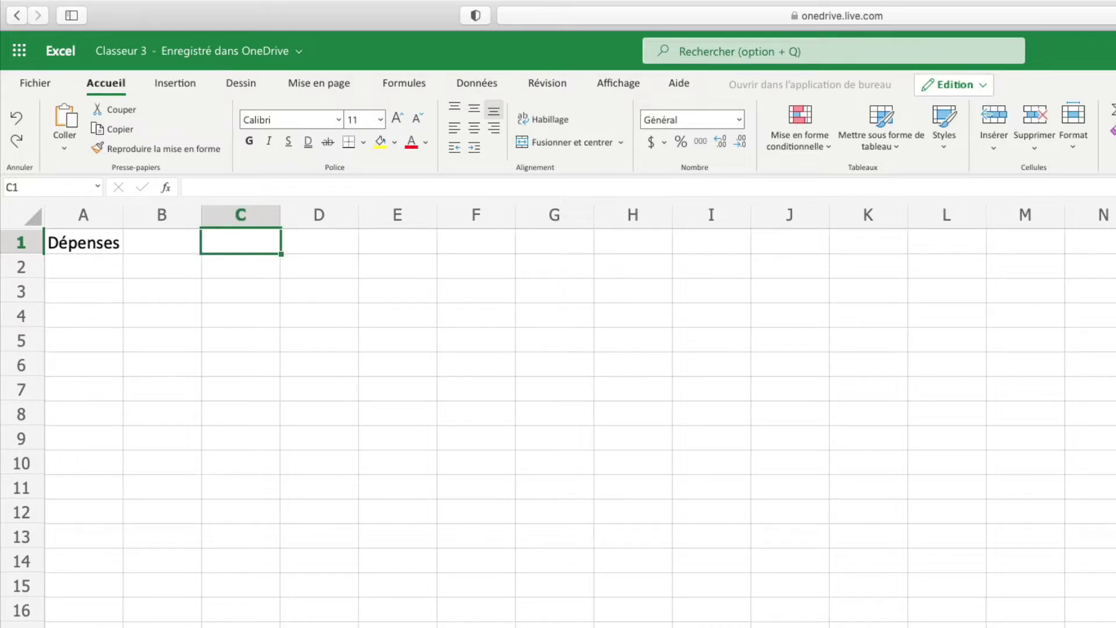
{"action": "left_click", "coordinate": [161, 242]}
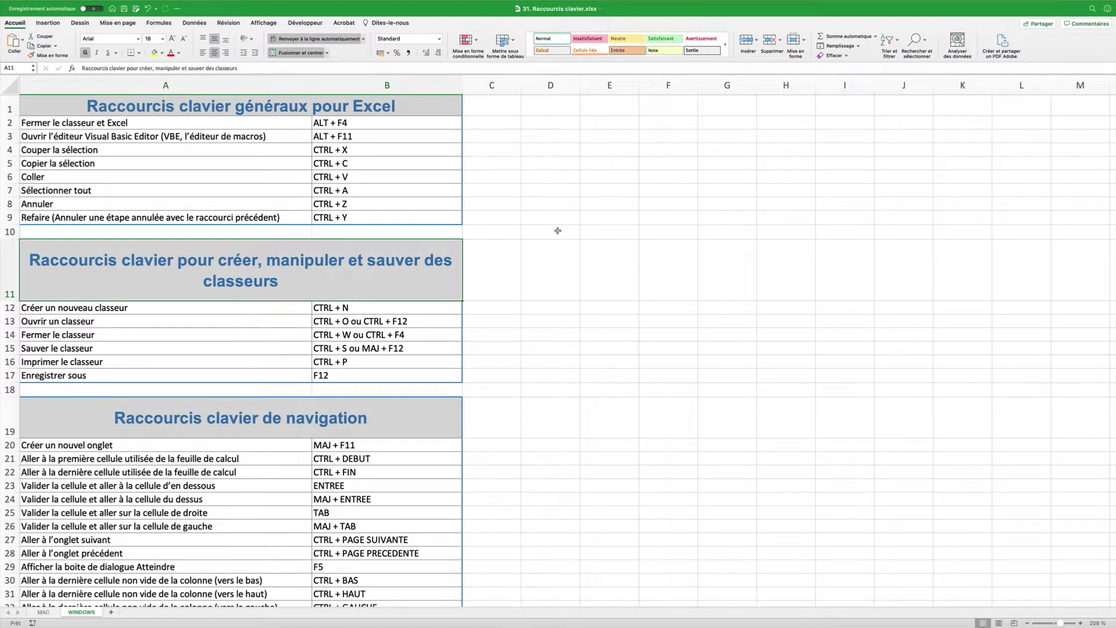
Step: Scroll the WINDOWS shortcuts sheet, then switch to the MAC sheet and scroll through its shortcuts
{"action": "scroll", "coordinate": [557, 231], "scroll_direction": "down", "scroll_amount": 5}
{"action": "scroll", "coordinate": [557, 232], "scroll_direction": "down", "scroll_amount": 8}
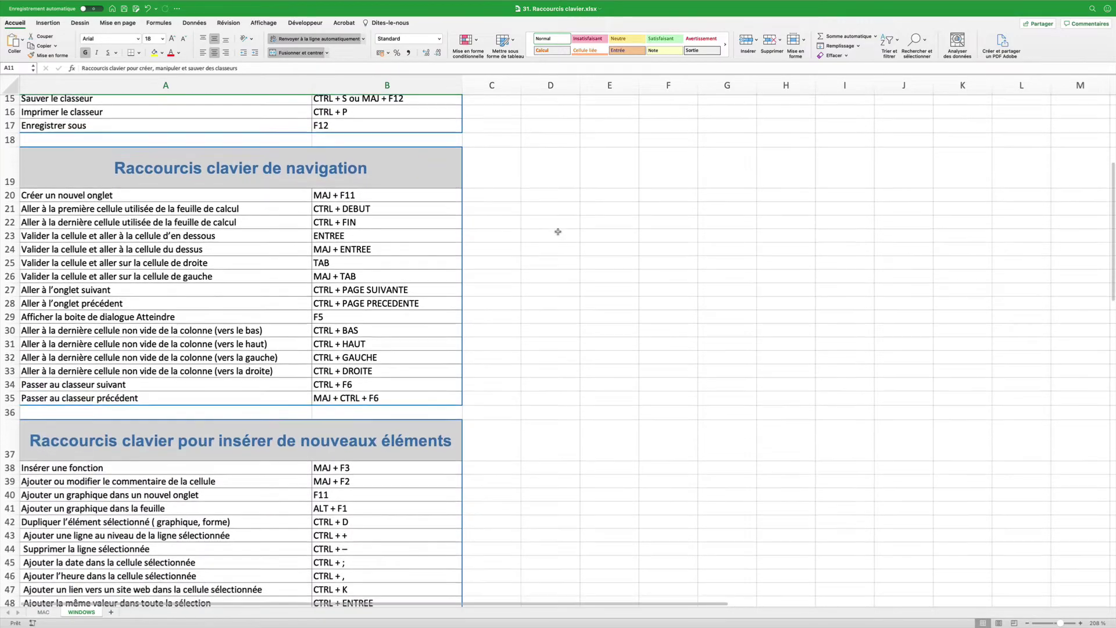
{"action": "scroll", "coordinate": [557, 232], "scroll_direction": "down", "scroll_amount": 1}
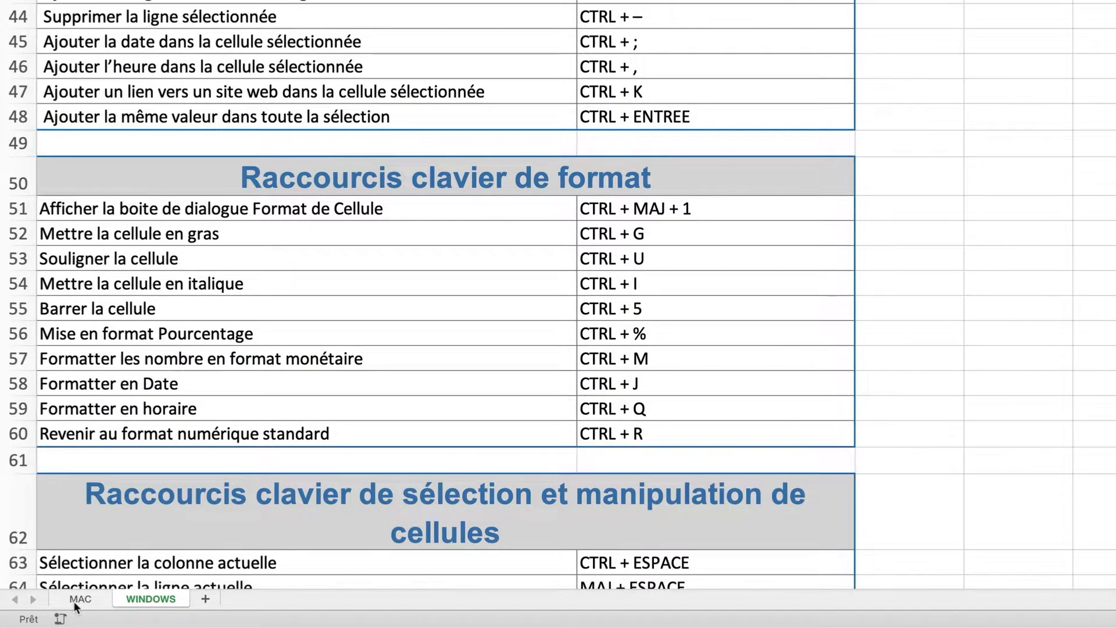
{"action": "left_click", "coordinate": [80, 599]}
{"action": "scroll", "coordinate": [422, 456], "scroll_direction": "down", "scroll_amount": 10}
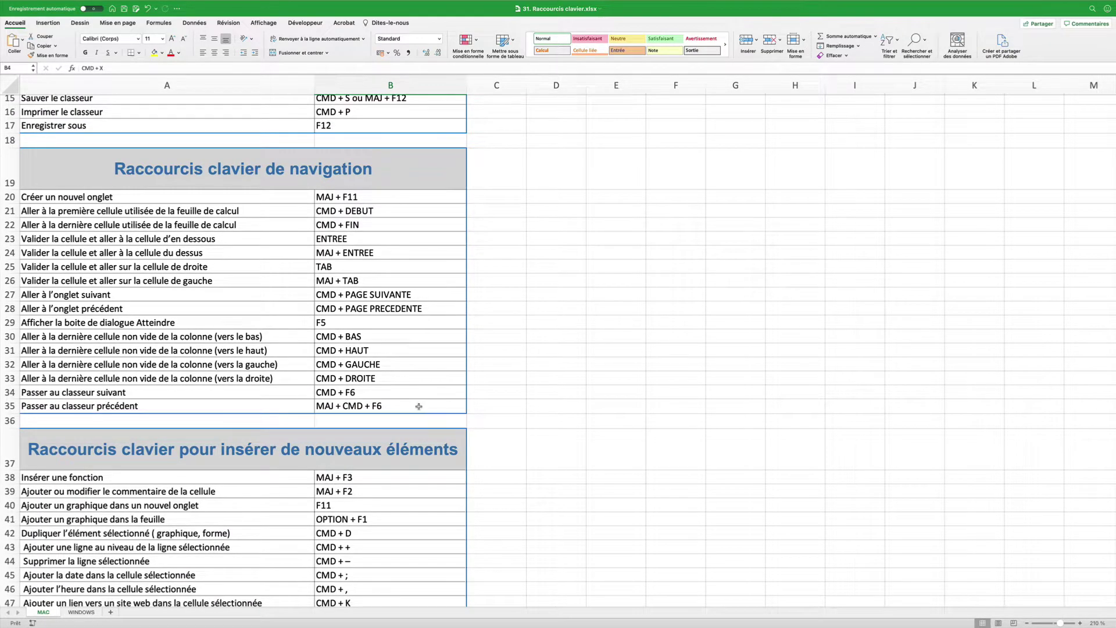
{"action": "scroll", "coordinate": [419, 407], "scroll_direction": "down", "scroll_amount": 5}
{"action": "scroll", "coordinate": [419, 407], "scroll_direction": "down", "scroll_amount": 8}
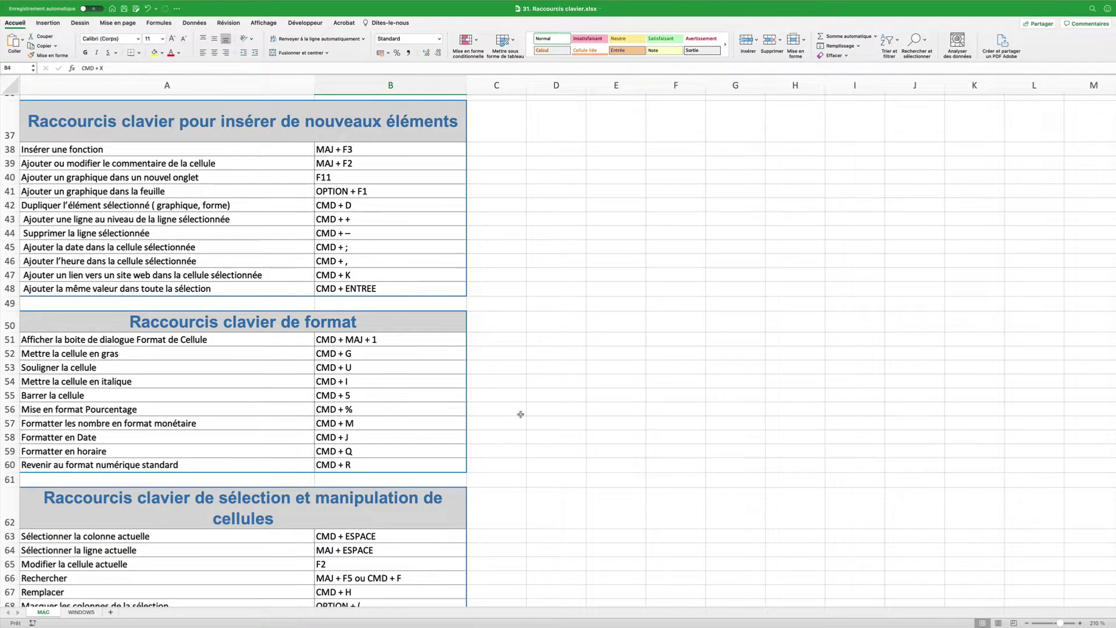
{"action": "scroll", "coordinate": [674, 396], "scroll_direction": "down", "scroll_amount": 1}
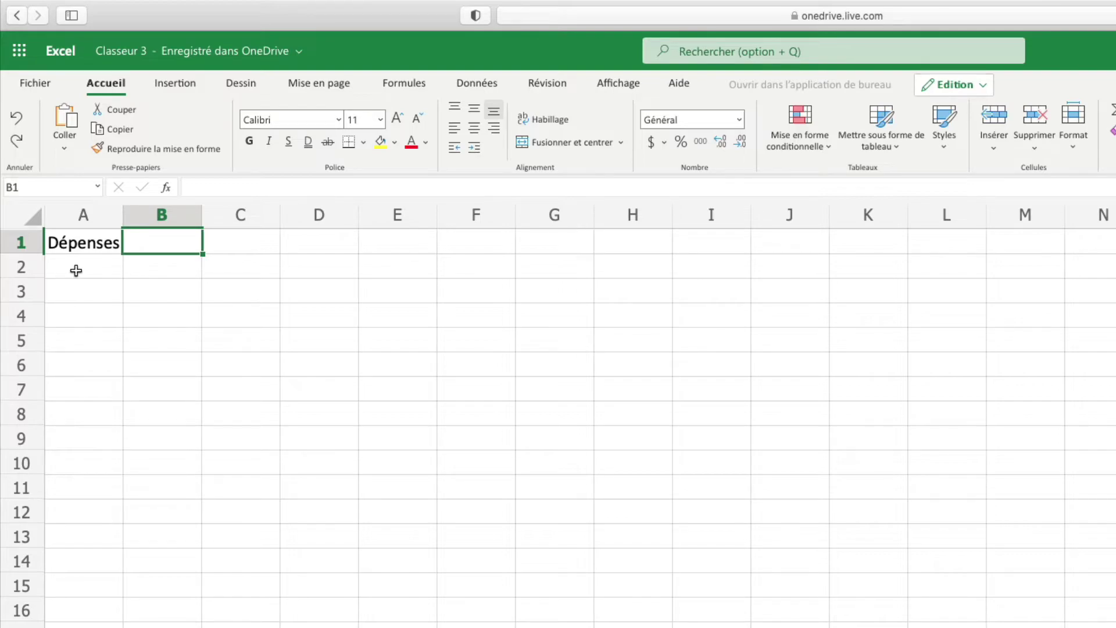
Step: Enter the month headers Janvier, Février and Mars in B1:D1
{"action": "type", "text": "Janvier"}
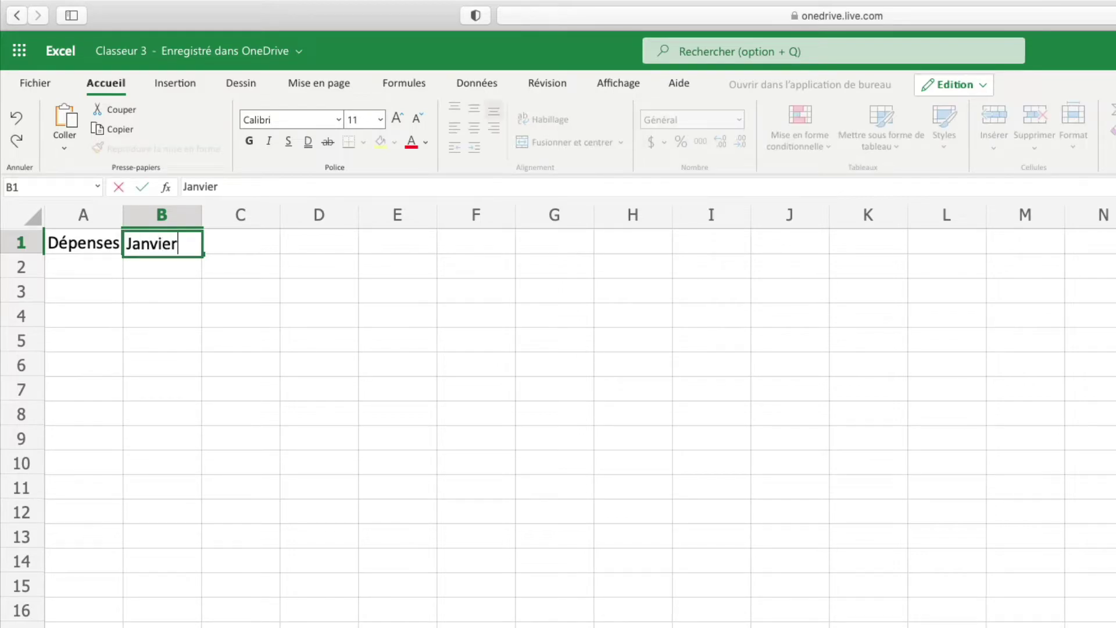
{"action": "key", "text": "Tab"}
{"action": "type", "text": "F"}
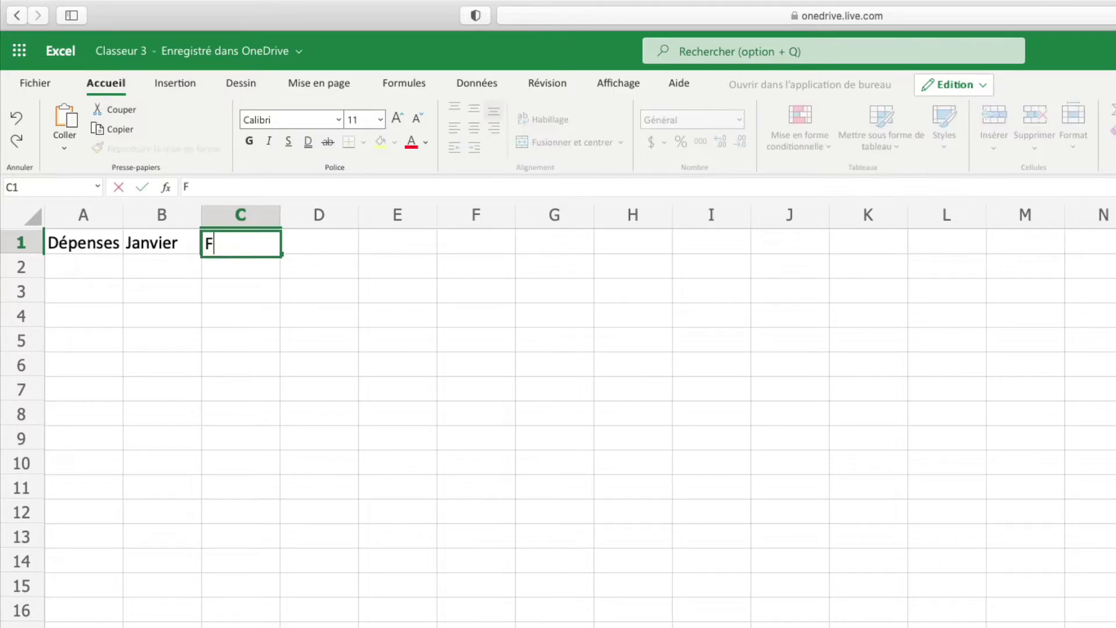
{"action": "type", "text": "évrier"}
{"action": "key", "text": "Tab"}
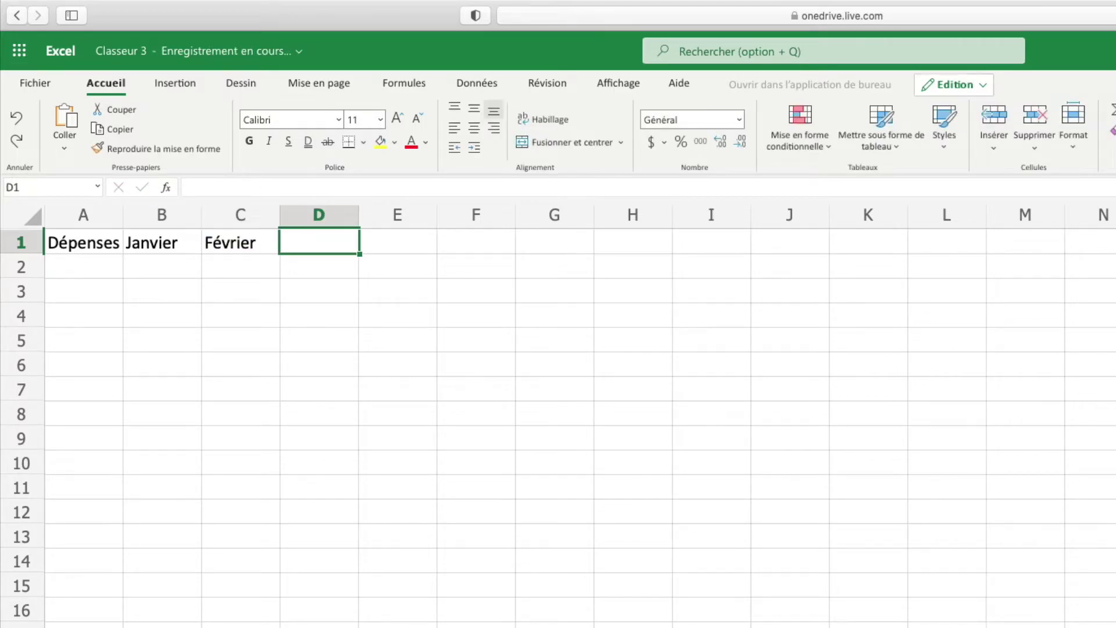
{"action": "type", "text": "Mars"}
{"action": "key", "text": "Tab"}
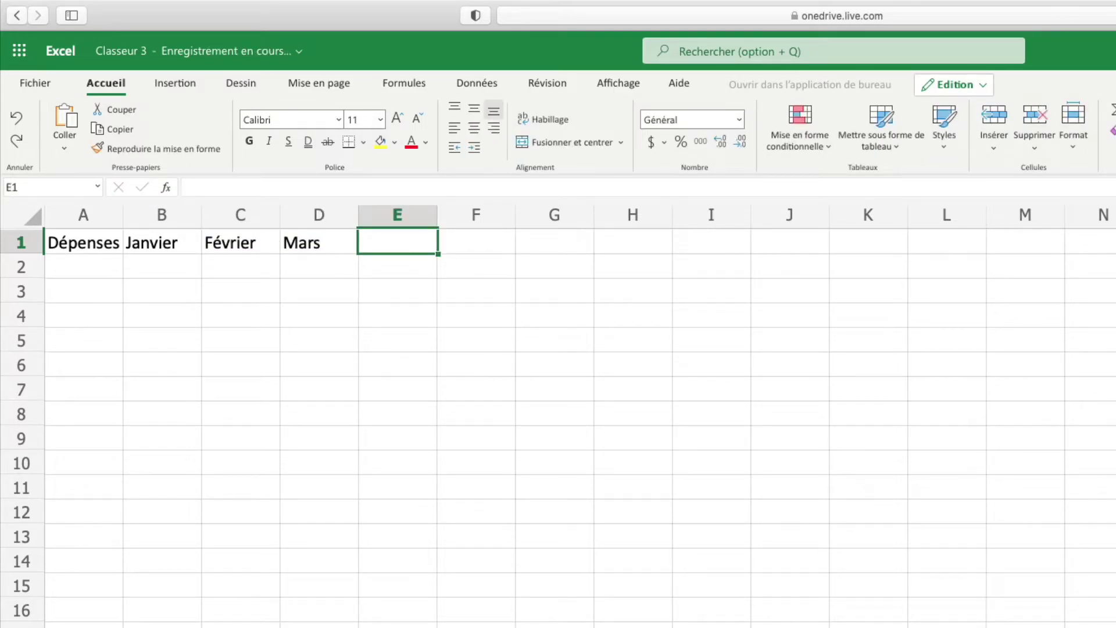
Step: Move back to column A, ending on cell A2 below Dépenses
{"action": "left_click", "coordinate": [67, 246]}
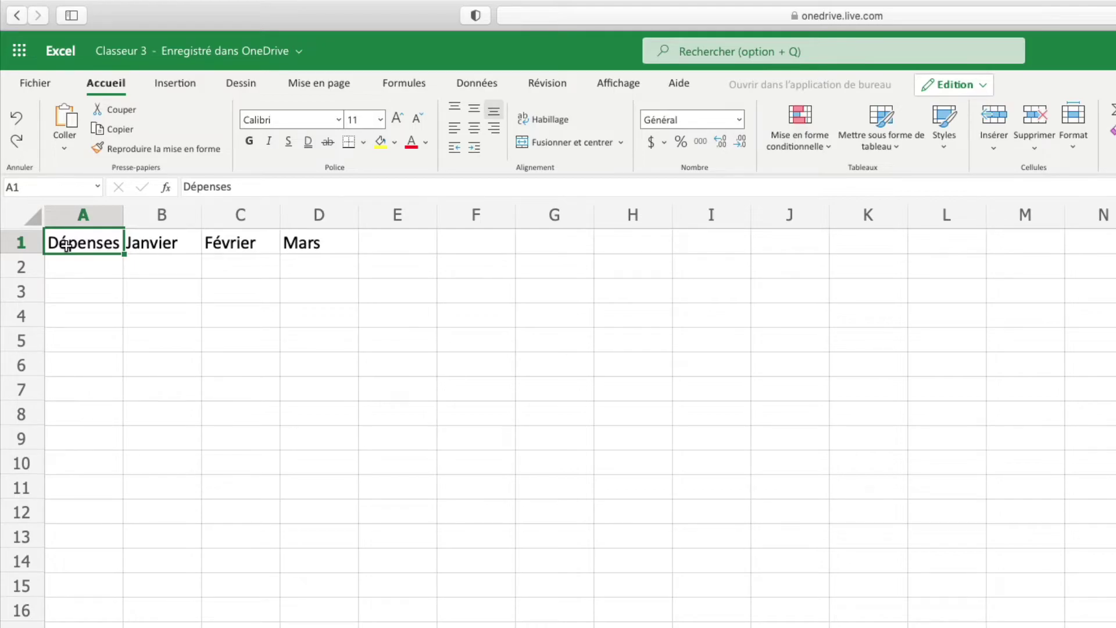
{"action": "key", "text": "Down"}
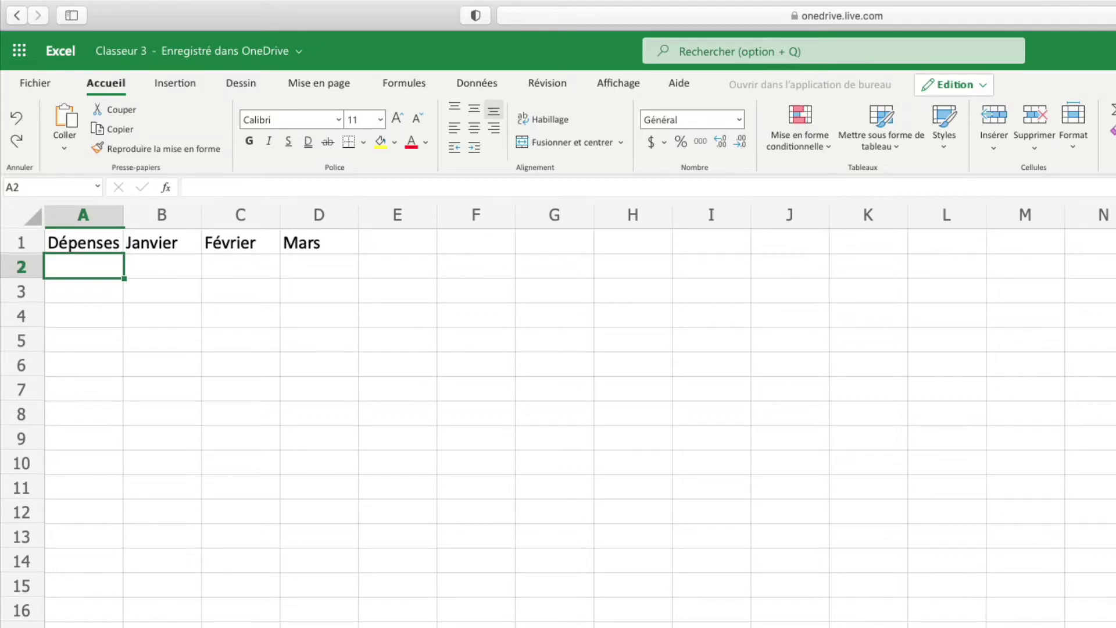
{"action": "key", "text": "Down"}
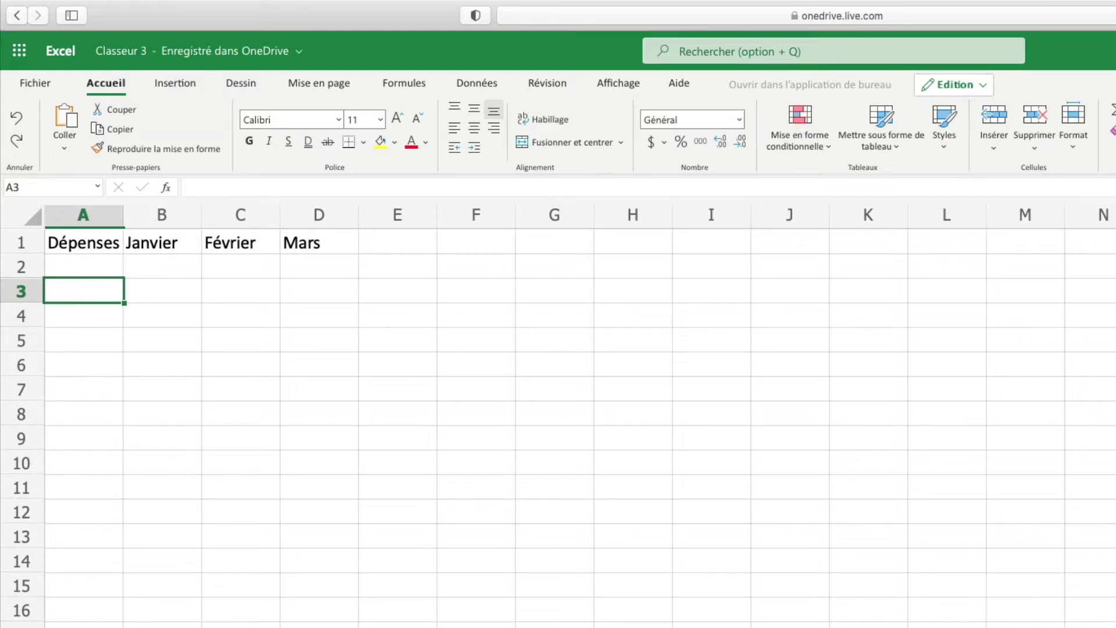
{"action": "key", "text": "Down"}
{"action": "key", "text": "Down"}
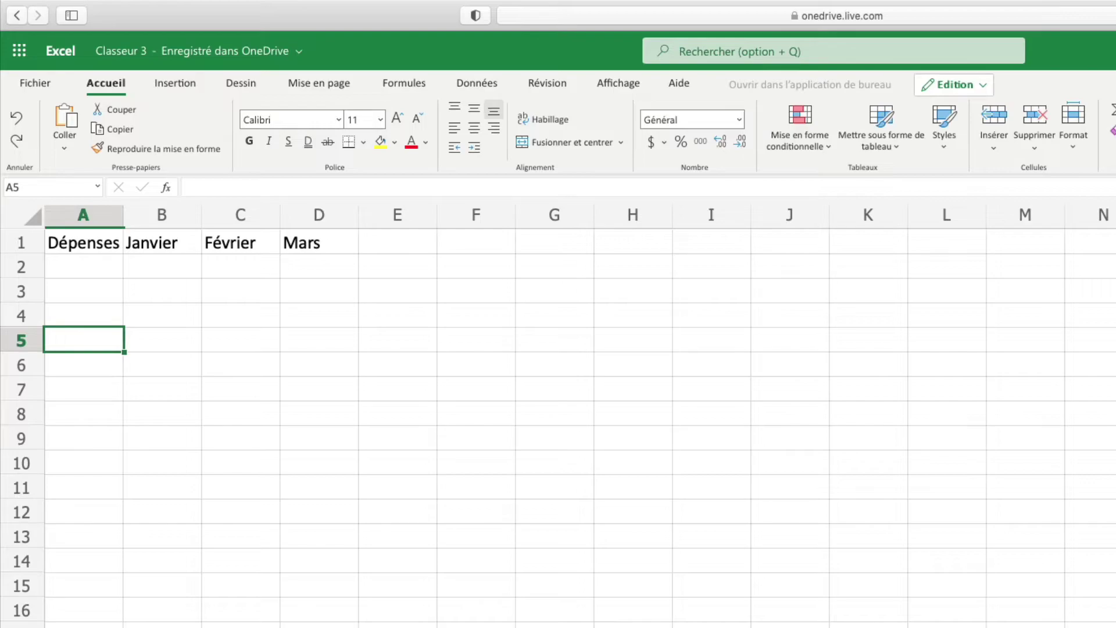
{"action": "key", "text": "Up"}
{"action": "key", "text": "Up"}
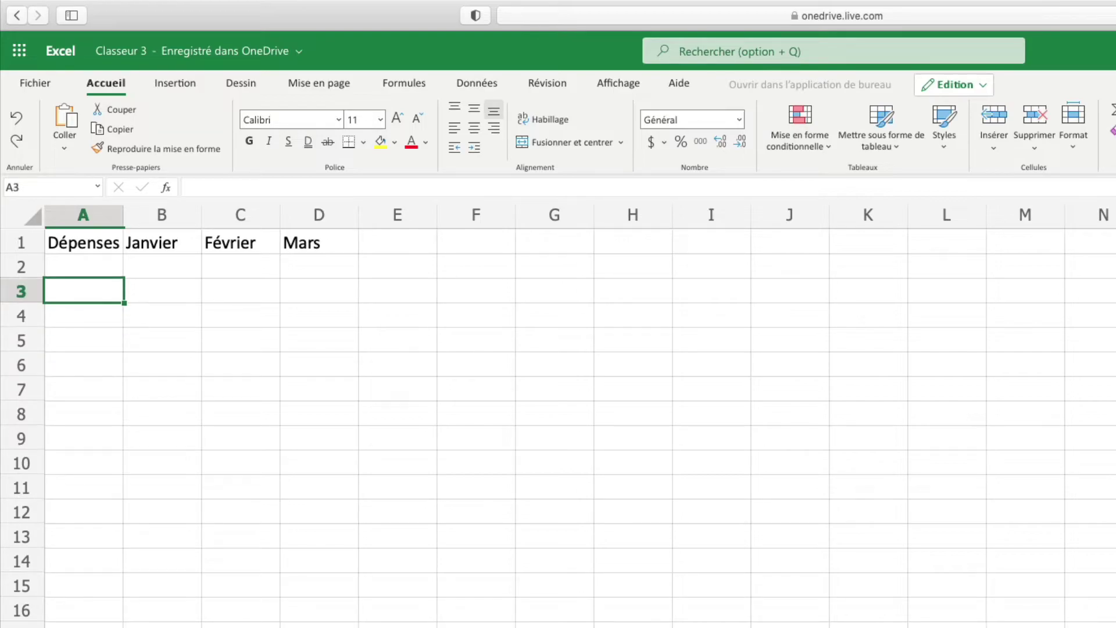
{"action": "key", "text": "Up"}
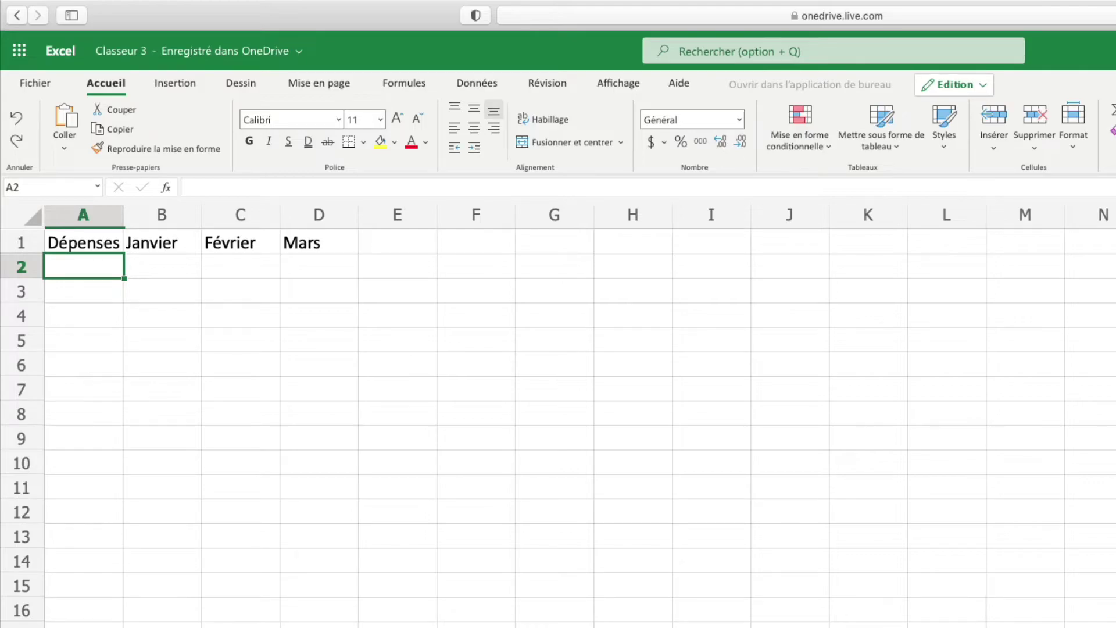
Step: Enter the categories Logement, Assurance, Téléphone and Voiture down cells A2:A5
{"action": "type", "text": "Logement"}
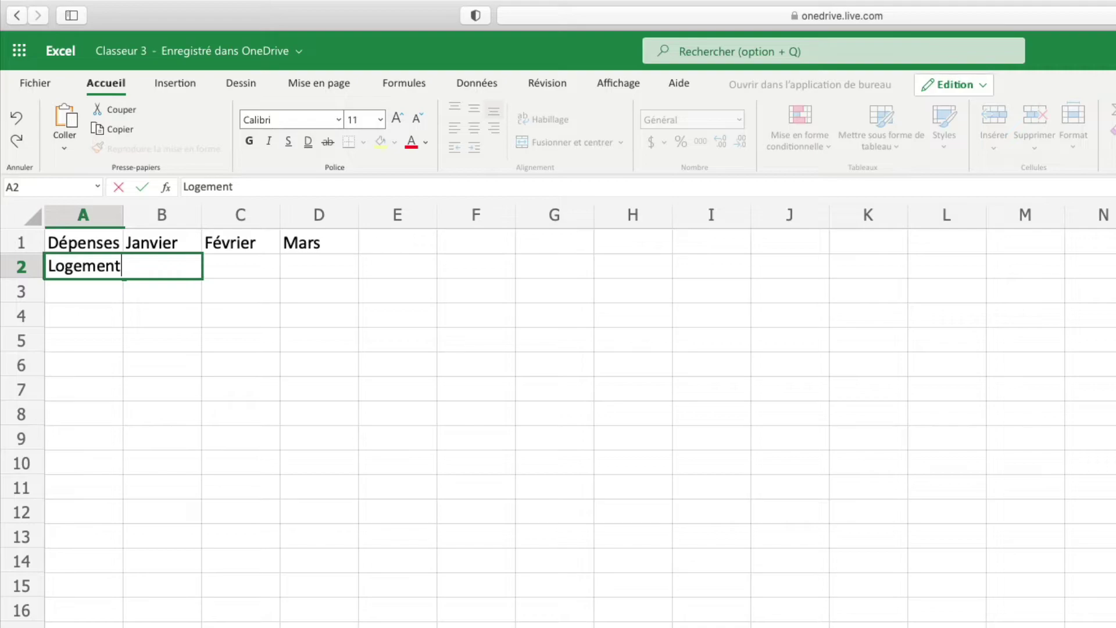
{"action": "key", "text": "Return"}
{"action": "type", "text": "Assurance"}
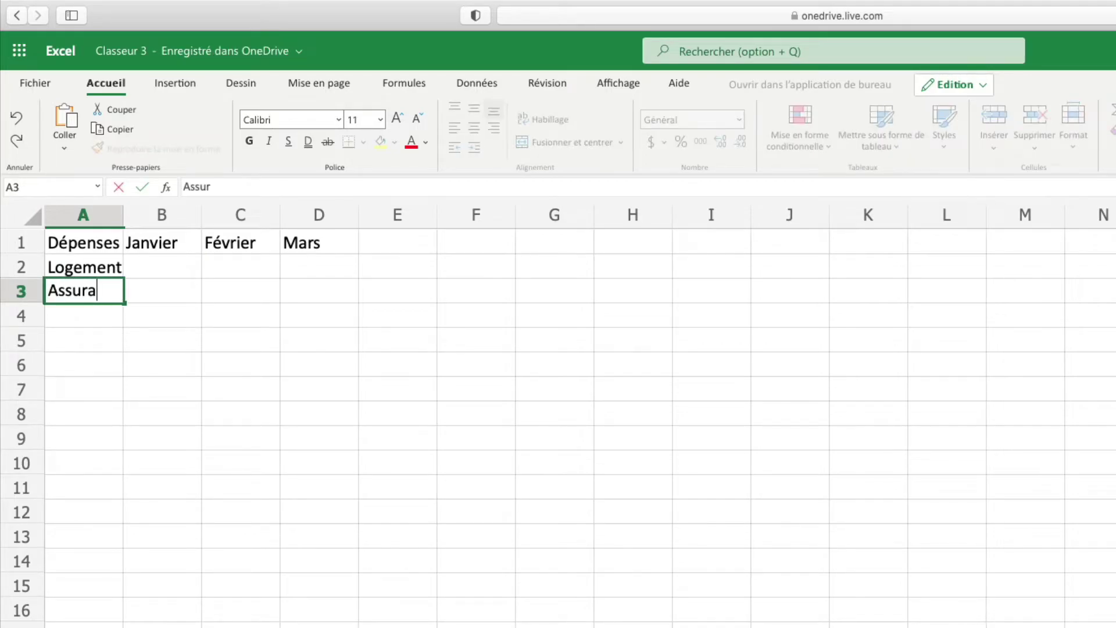
{"action": "key", "text": "Return"}
{"action": "type", "text": "Téléphone"}
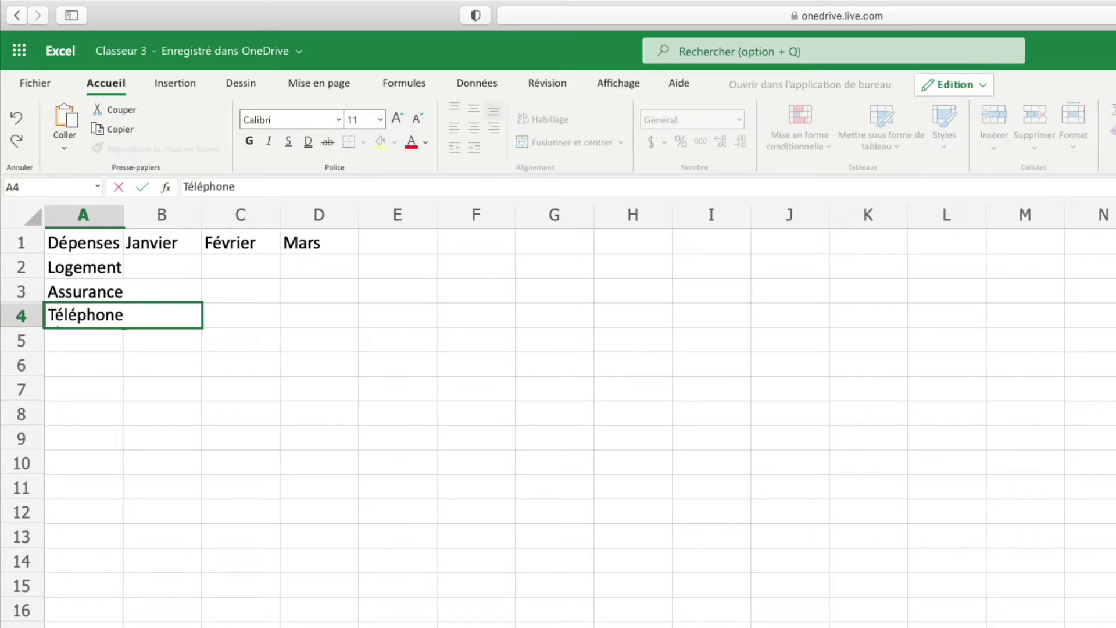
{"action": "key", "text": "Return"}
{"action": "type", "text": "Voiture"}
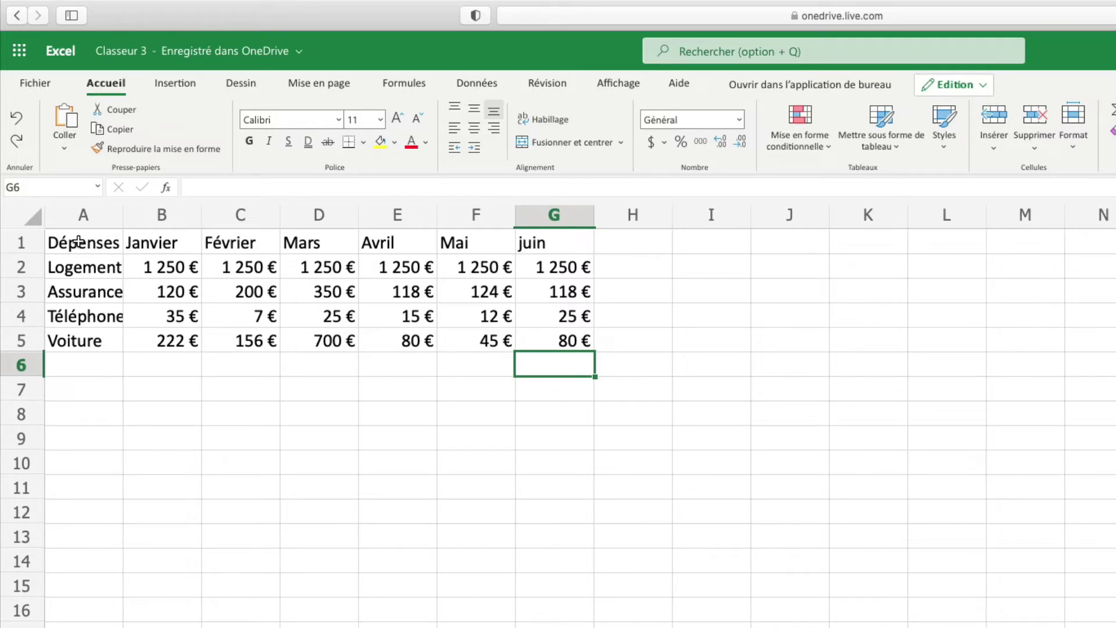
Step: Apply Toutes les bordures to the range A1:G5
{"action": "left_click_drag", "start_coordinate": [76, 240], "coordinate": [568, 346]}
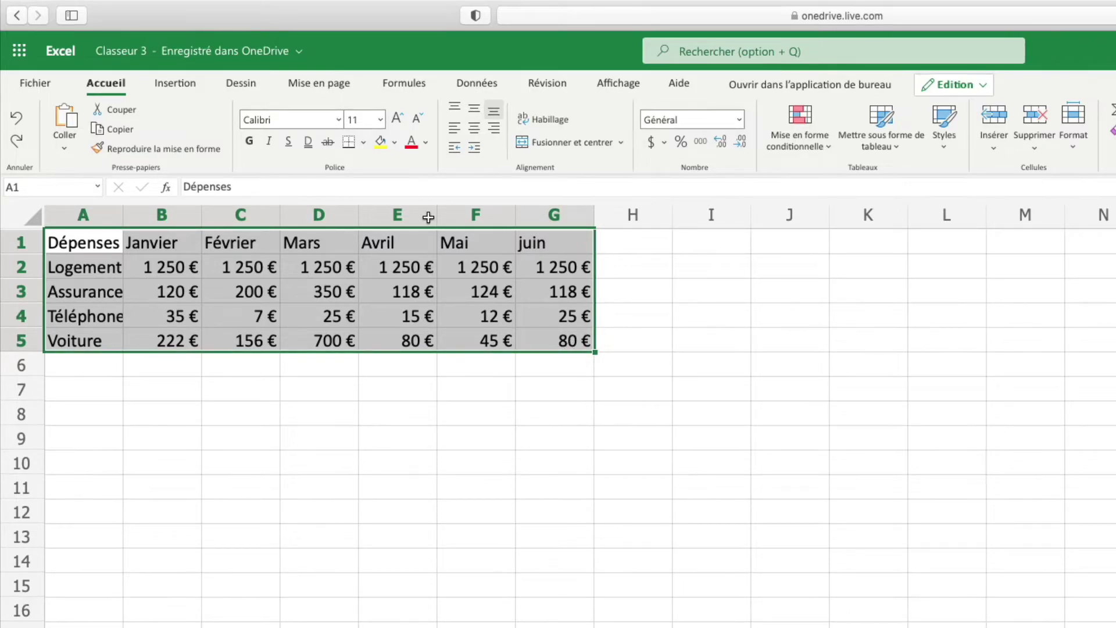
{"action": "left_click", "coordinate": [361, 142]}
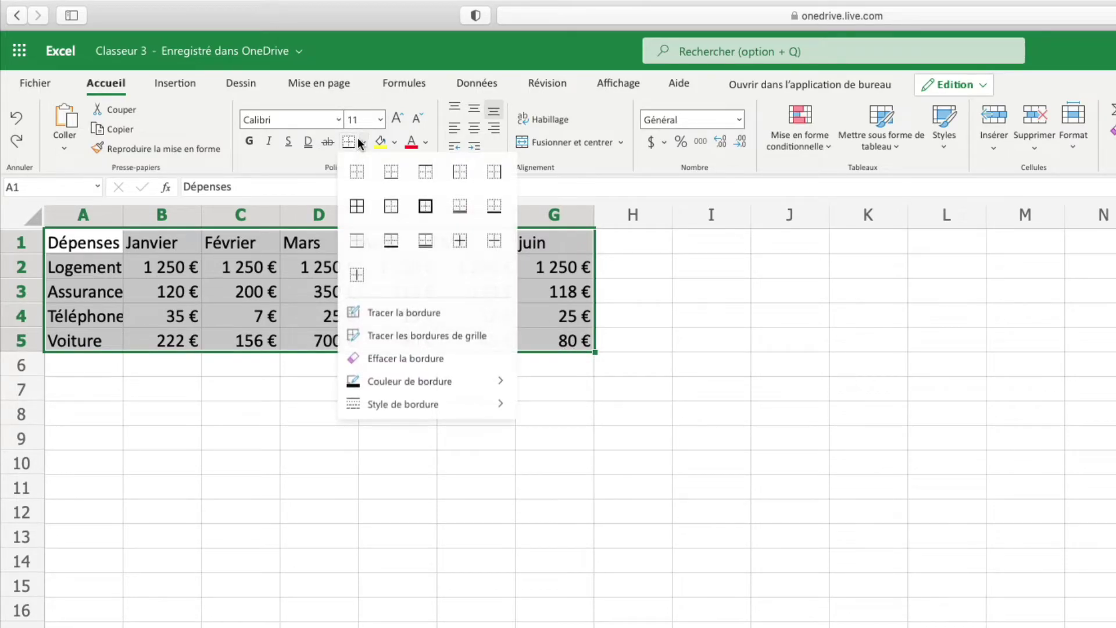
{"action": "left_click", "coordinate": [357, 206]}
{"action": "left_click", "coordinate": [531, 364]}
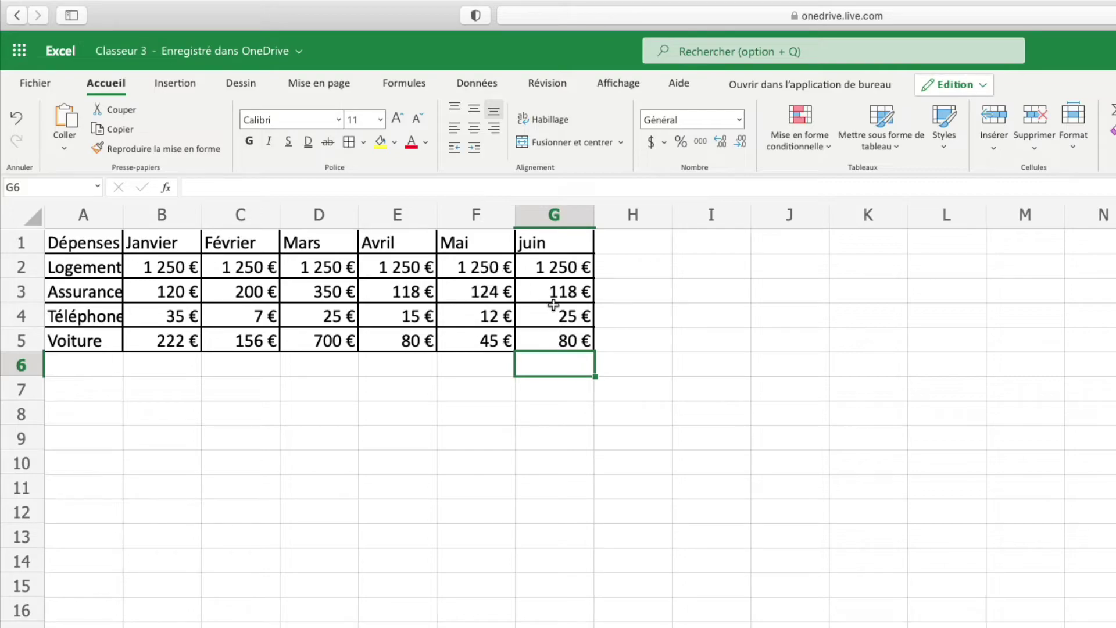
Step: Center the month headers and euro amounts in B1:G5, then select header row A1:G1
{"action": "left_click_drag", "start_coordinate": [563, 340], "coordinate": [167, 246]}
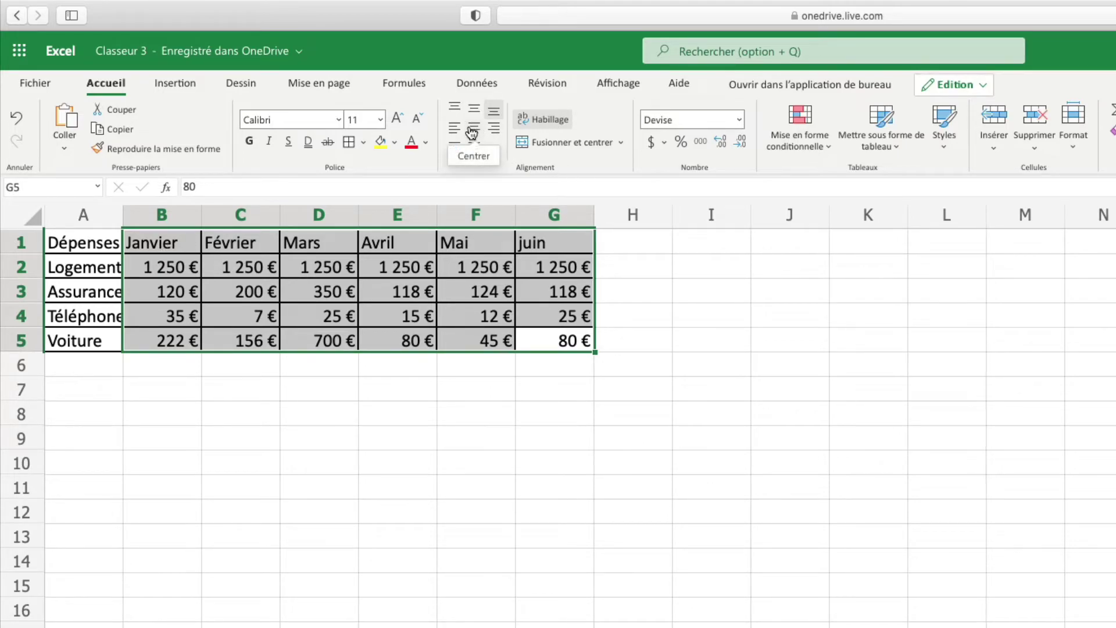
{"action": "left_click", "coordinate": [474, 132]}
{"action": "left_click", "coordinate": [557, 366]}
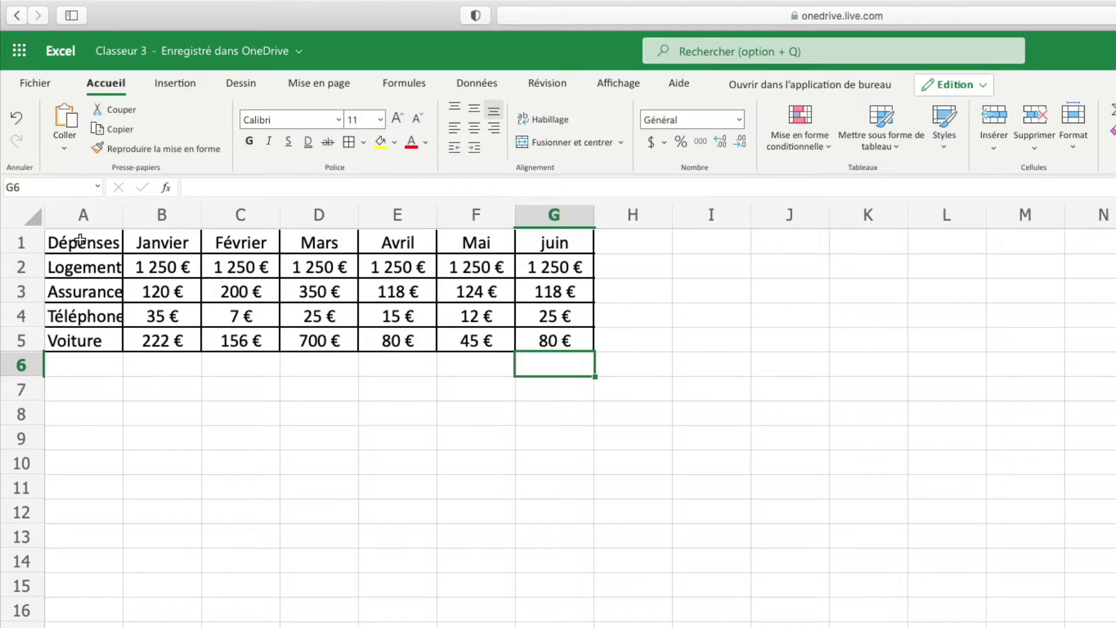
{"action": "left_click_drag", "start_coordinate": [81, 239], "coordinate": [536, 239]}
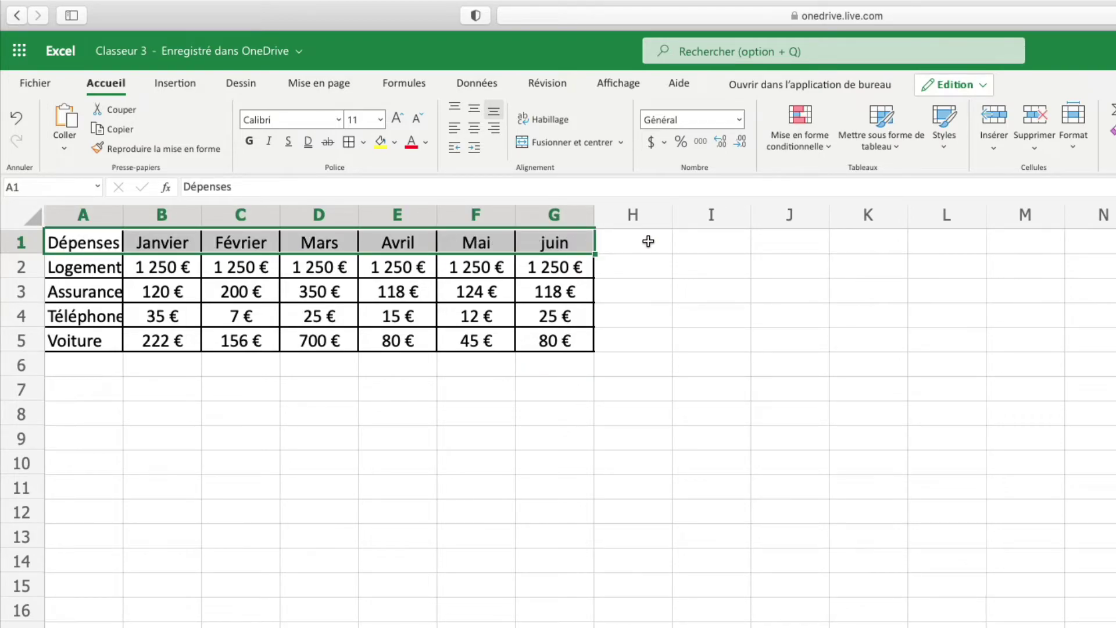
Step: Shade the Dépenses-to-juin header cells light yellow and make their text bold
{"action": "left_click", "coordinate": [395, 142]}
{"action": "left_click", "coordinate": [521, 230]}
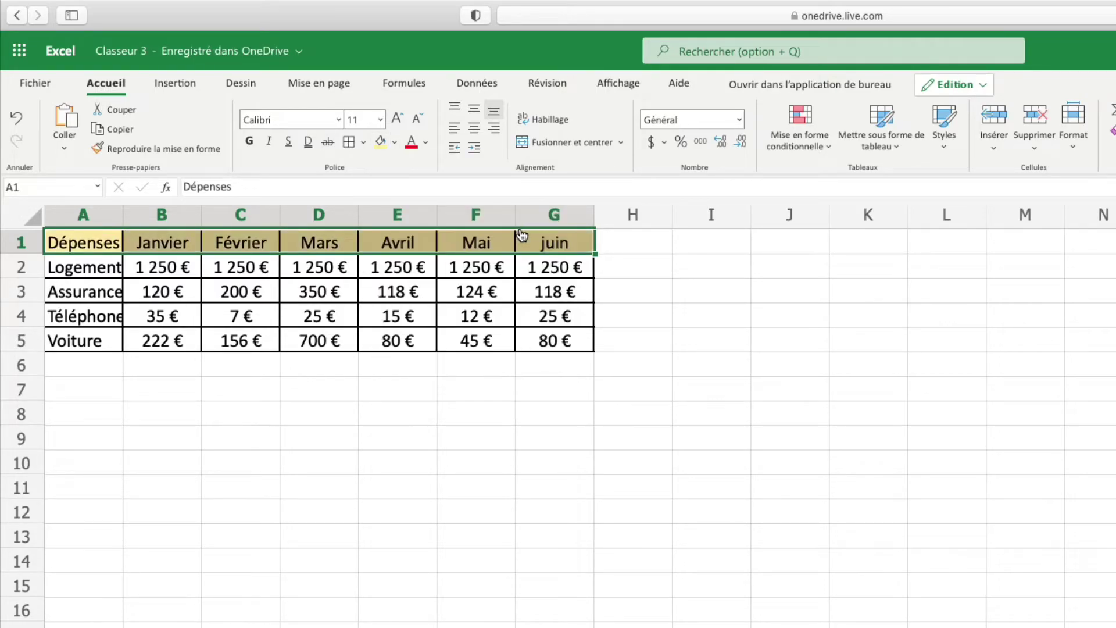
{"action": "left_click", "coordinate": [633, 271]}
{"action": "left_click", "coordinate": [249, 141]}
{"action": "left_click", "coordinate": [650, 282]}
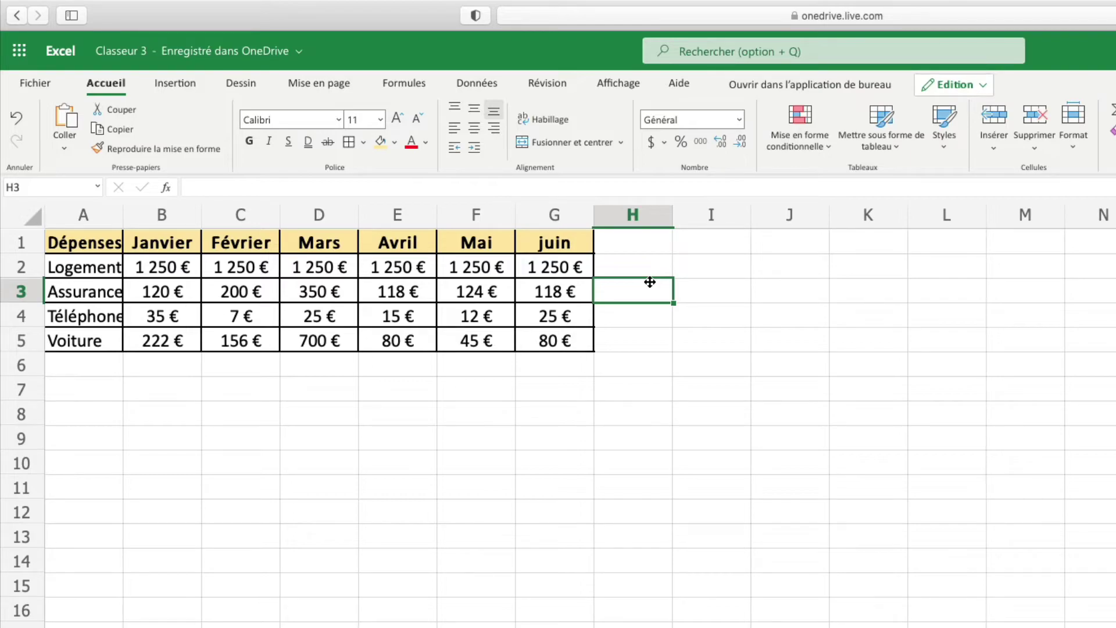
Step: Turn on filter dropdowns for header row A1:G1 using Trier et filtrer > Filtrer
{"action": "left_click_drag", "start_coordinate": [82, 243], "coordinate": [529, 243]}
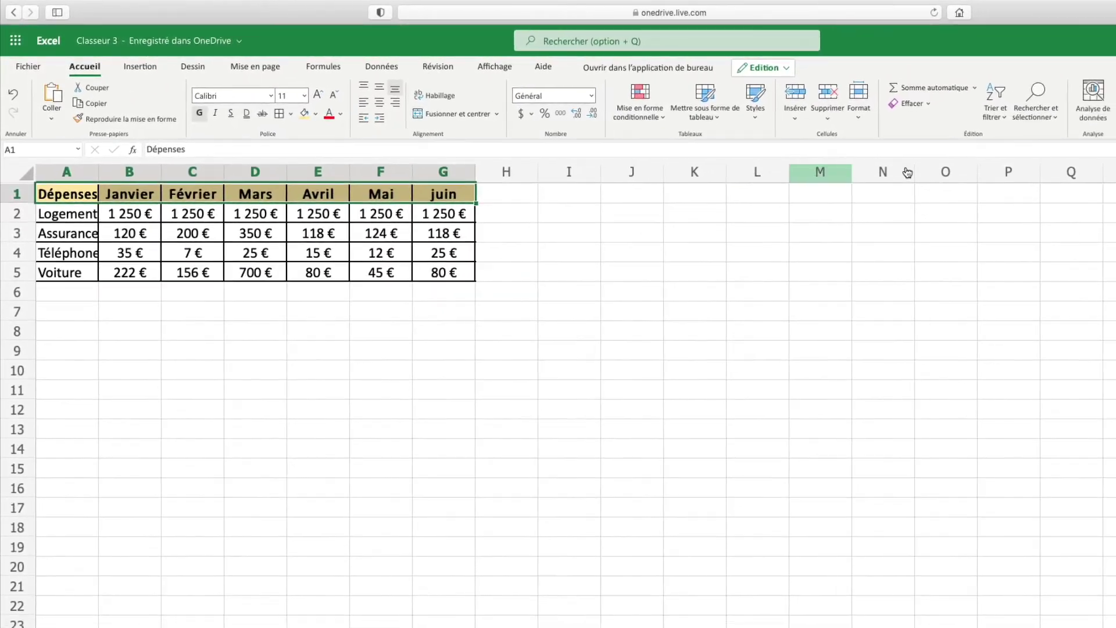
{"action": "left_click", "coordinate": [1002, 116]}
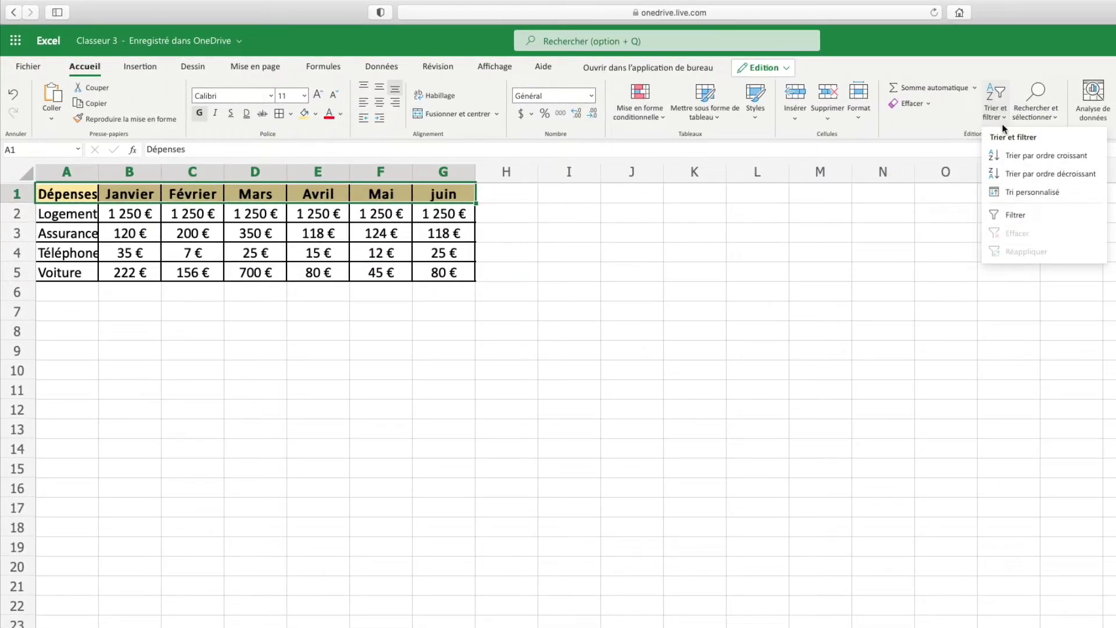
{"action": "left_click", "coordinate": [1012, 213]}
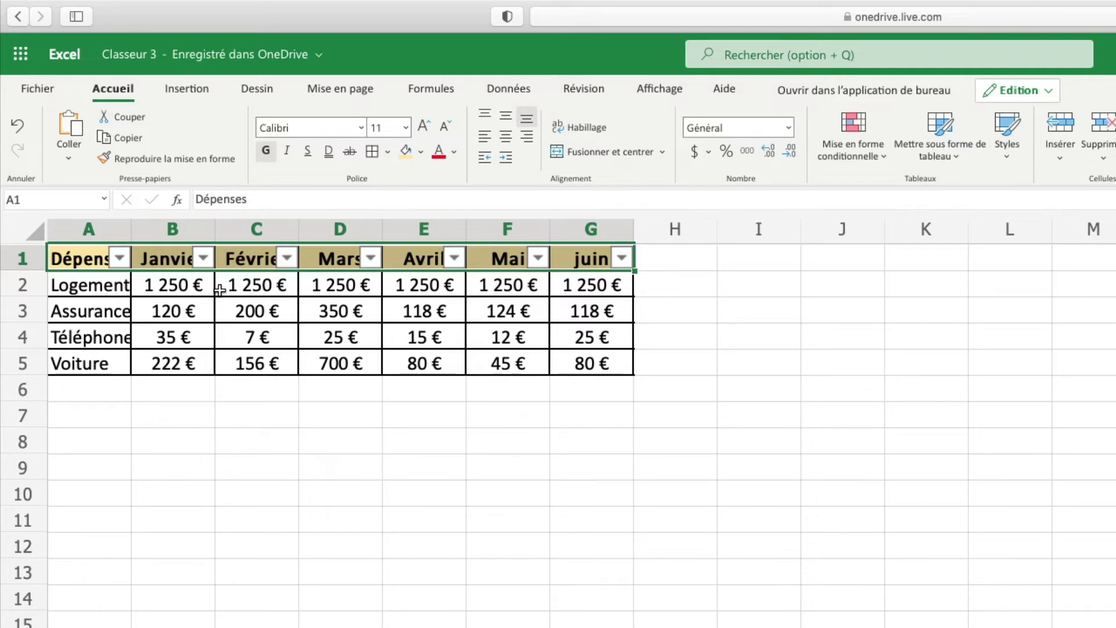
Step: Sort the Dépenses column A to Z: Assurance, Logement, Téléphone, Voiture
{"action": "left_click", "coordinate": [120, 259]}
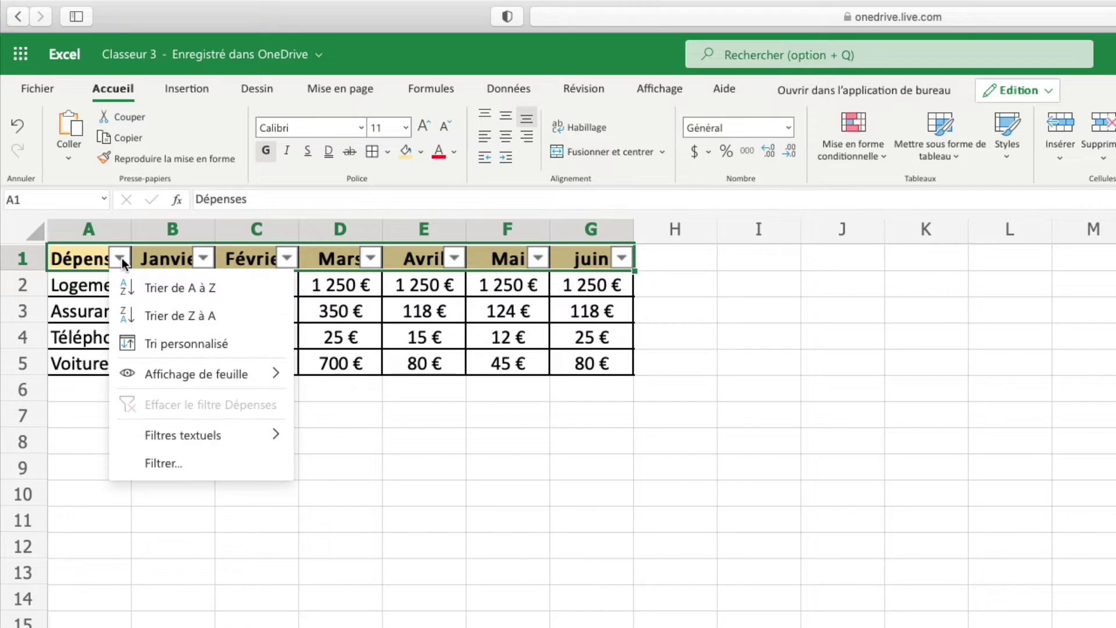
{"action": "left_click", "coordinate": [212, 289]}
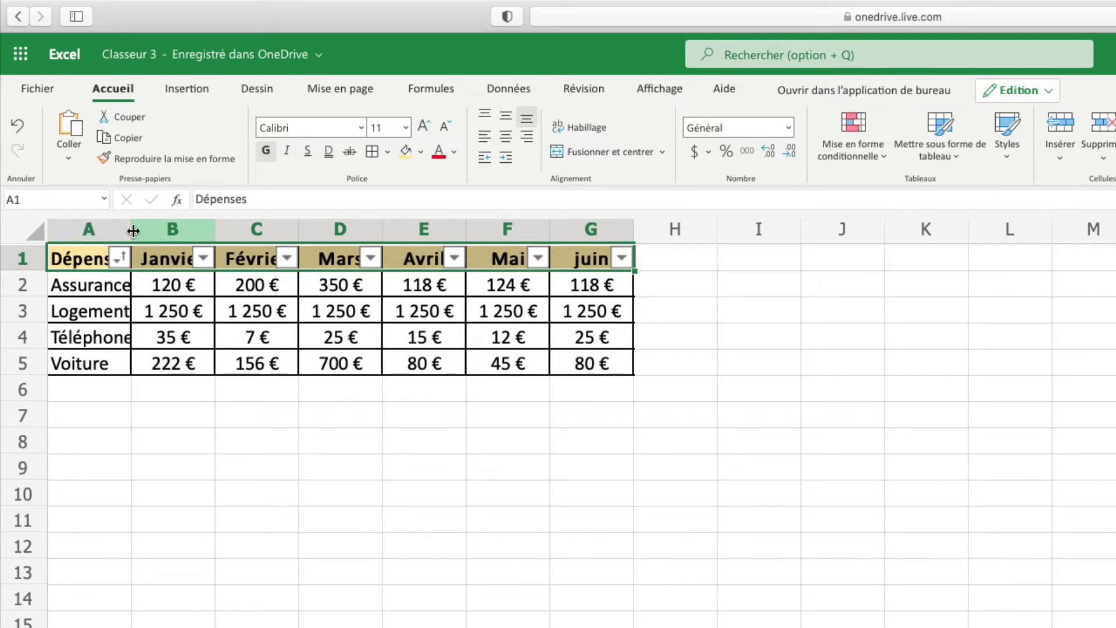
Step: Widen column A to fit the category names, restore column C's width, and select B6
{"action": "left_click_drag", "start_coordinate": [131, 233], "coordinate": [150, 231]}
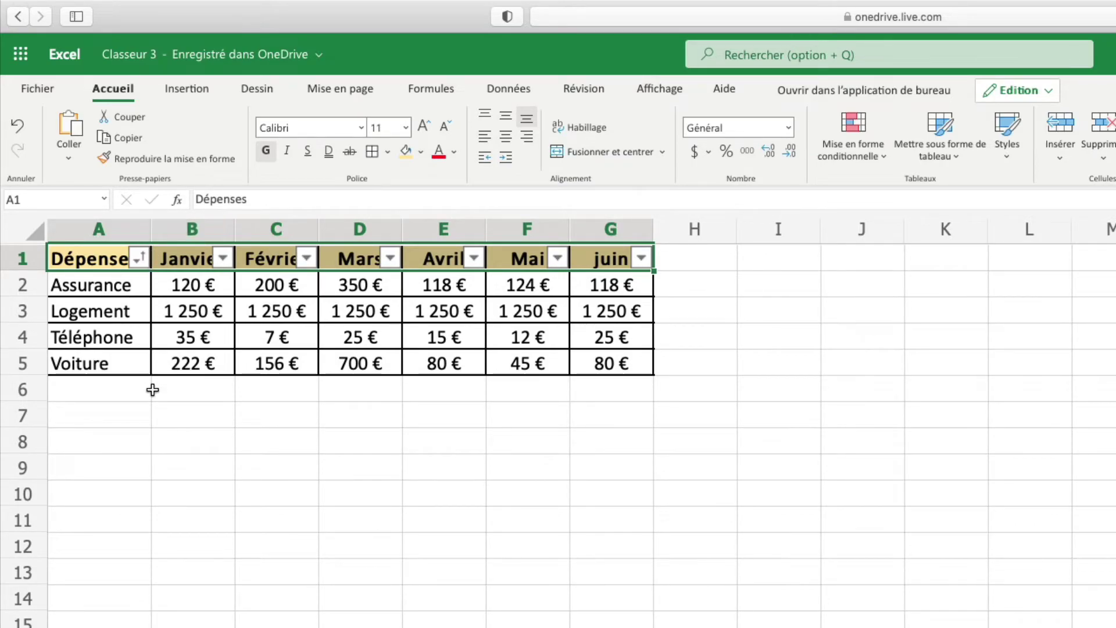
{"action": "left_click_drag", "start_coordinate": [318, 231], "coordinate": [290, 235]}
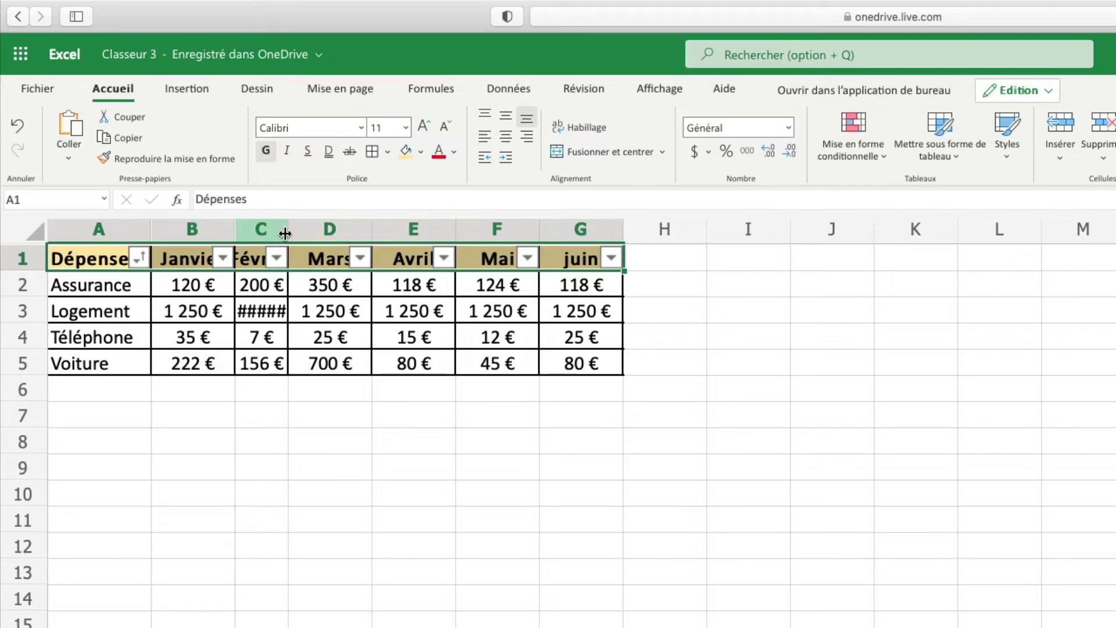
{"action": "left_click_drag", "start_coordinate": [288, 229], "coordinate": [317, 237]}
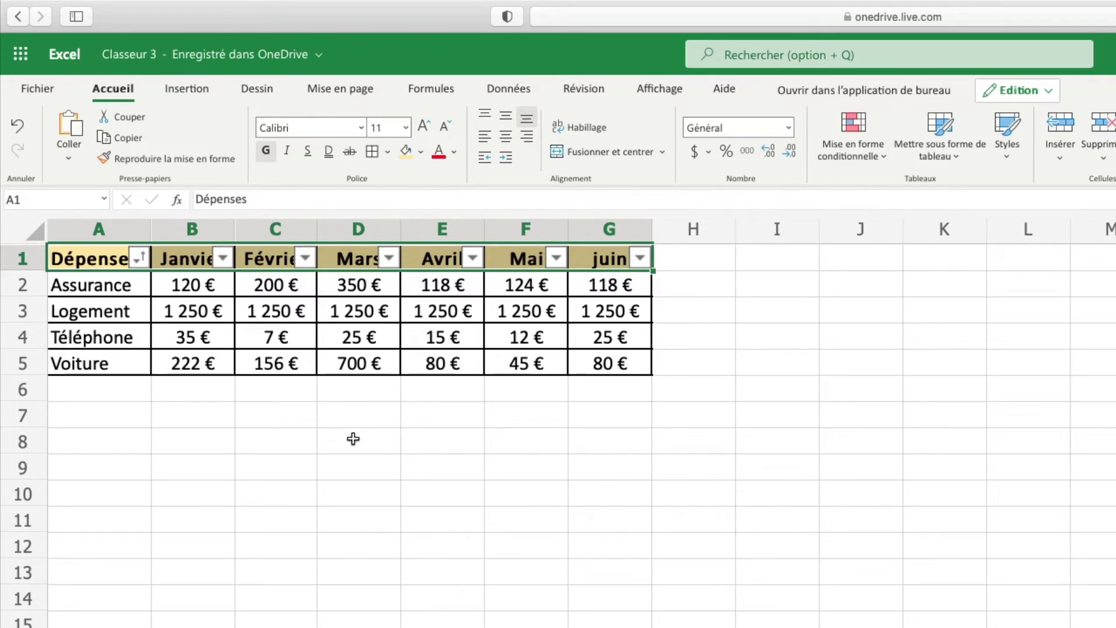
{"action": "left_click", "coordinate": [201, 395]}
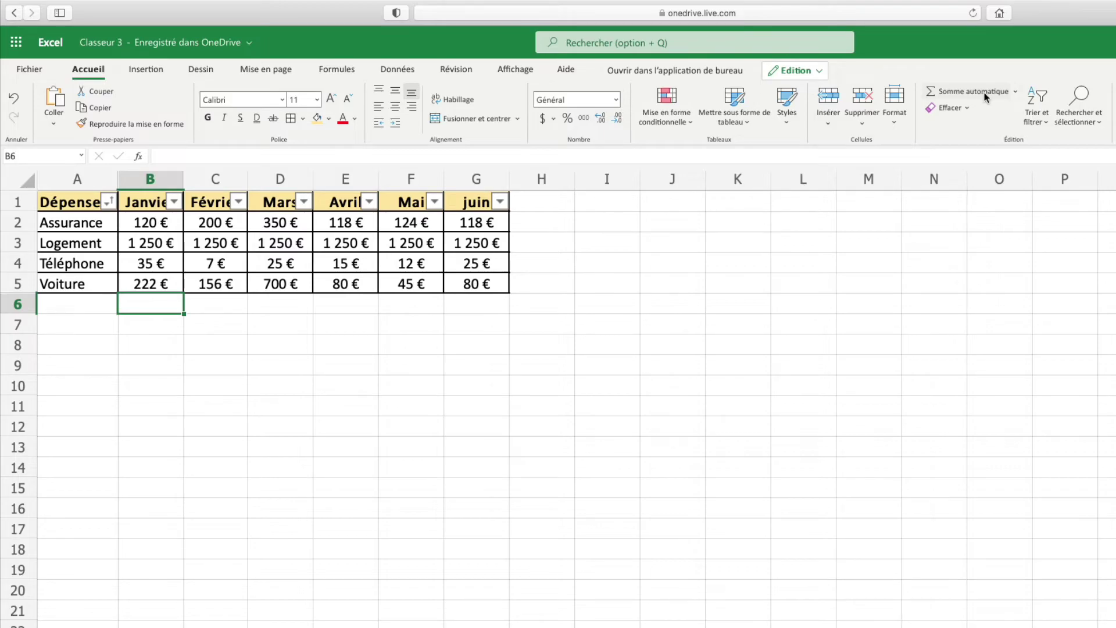
Step: Enter =SOMME(B2:B5) in B6 via AutoSum, giving a January total of 1 627 €
{"action": "left_click", "coordinate": [999, 91]}
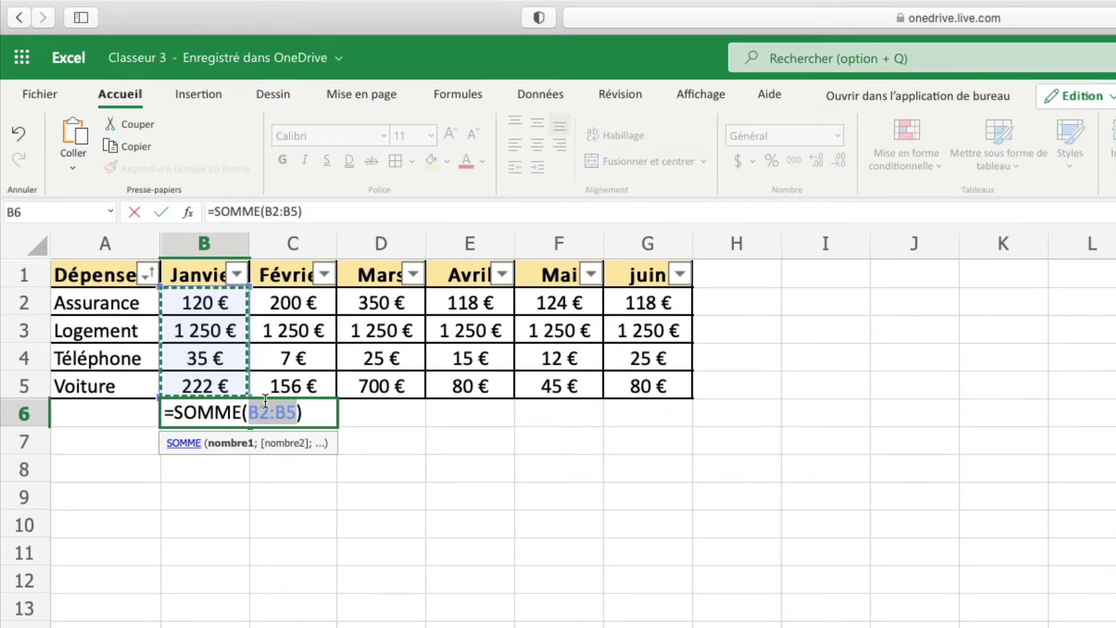
{"action": "key", "text": "Return"}
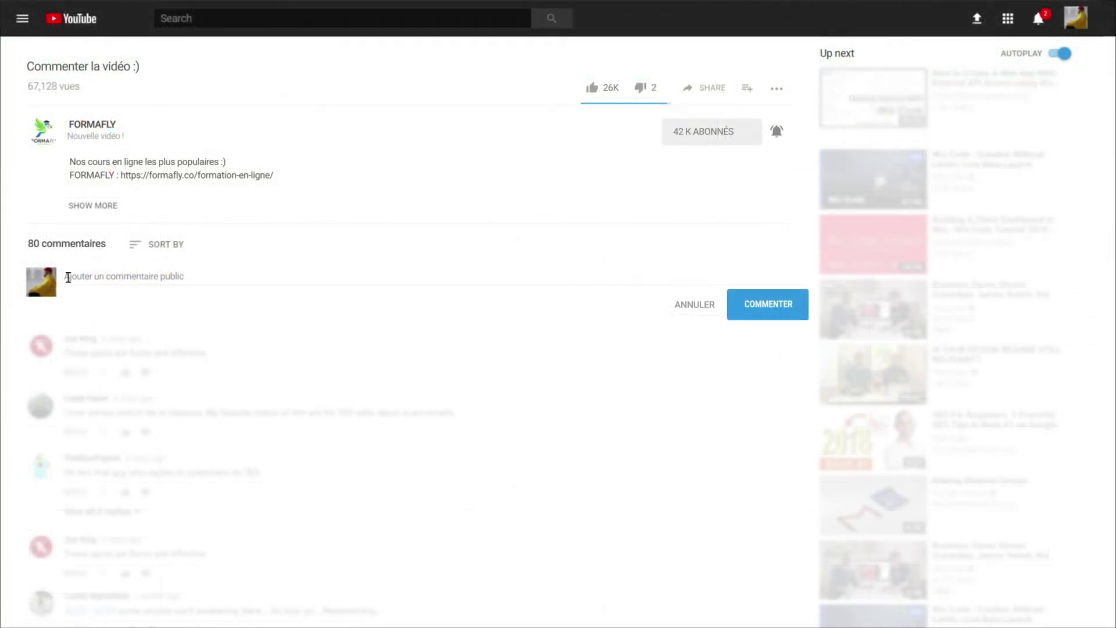
Step: Post the comment 'Merci beaucoup pour ce super tuto !' under the YouTube video
{"action": "left_click", "coordinate": [68, 277]}
{"action": "type", "text": "Merci beaucou"}
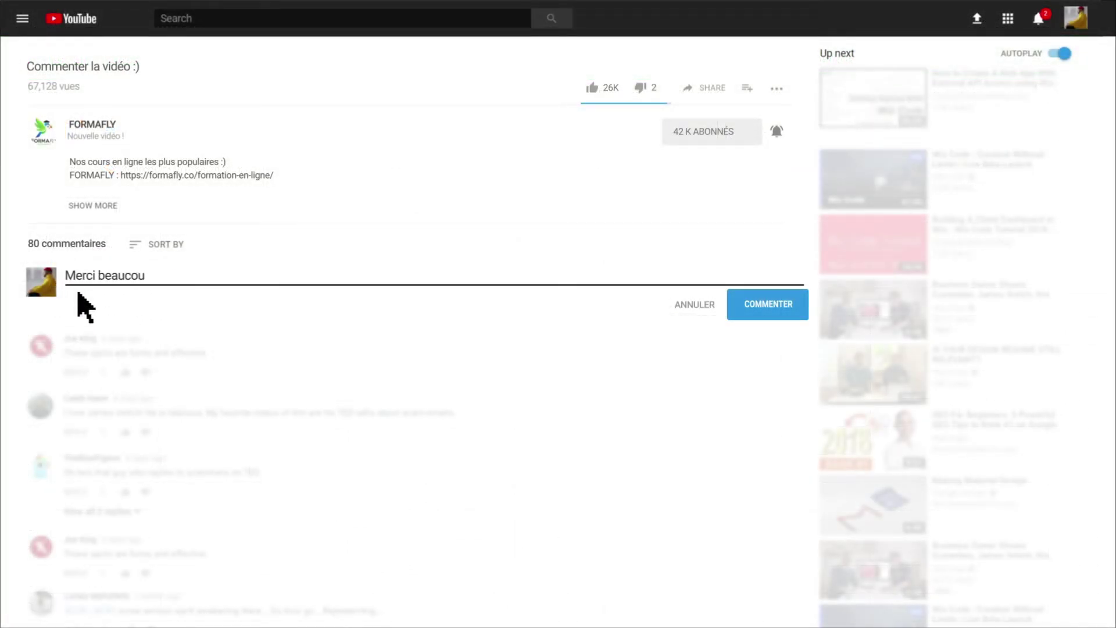
{"action": "type", "text": "p pour ce super tuto !"}
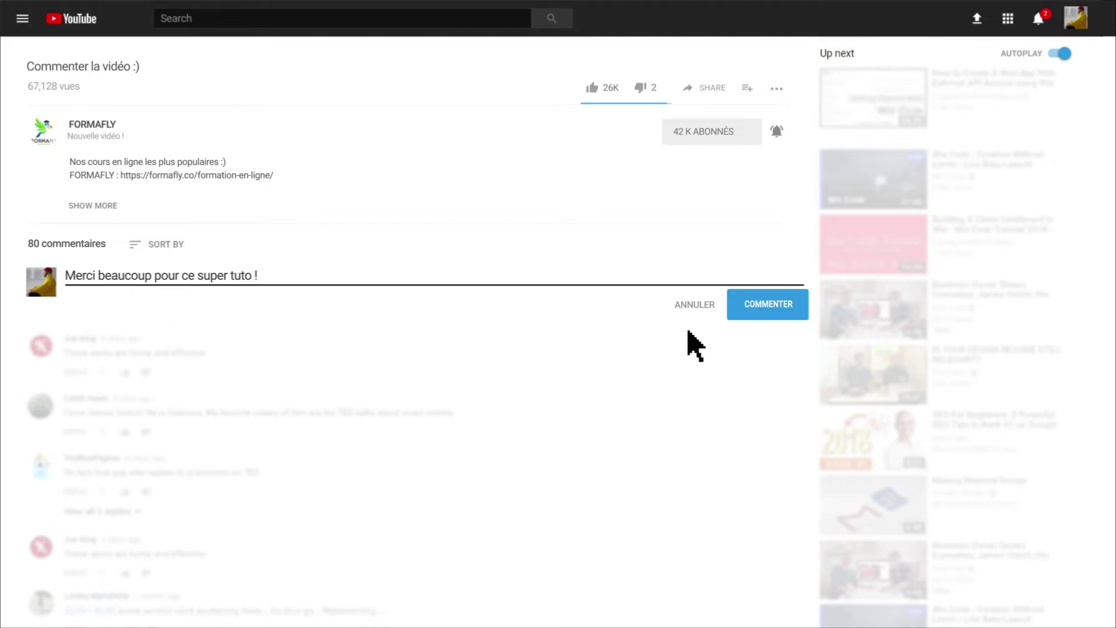
{"action": "left_click", "coordinate": [785, 313]}
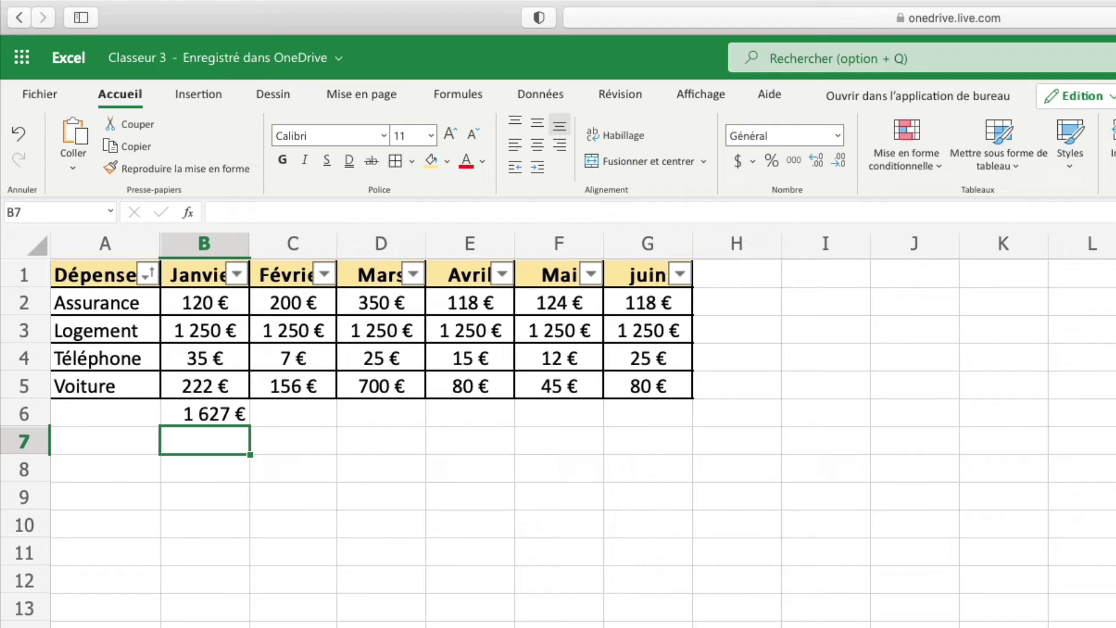
Step: Fill the B6 sum formula across to G6 to total February through June
{"action": "left_click", "coordinate": [247, 423]}
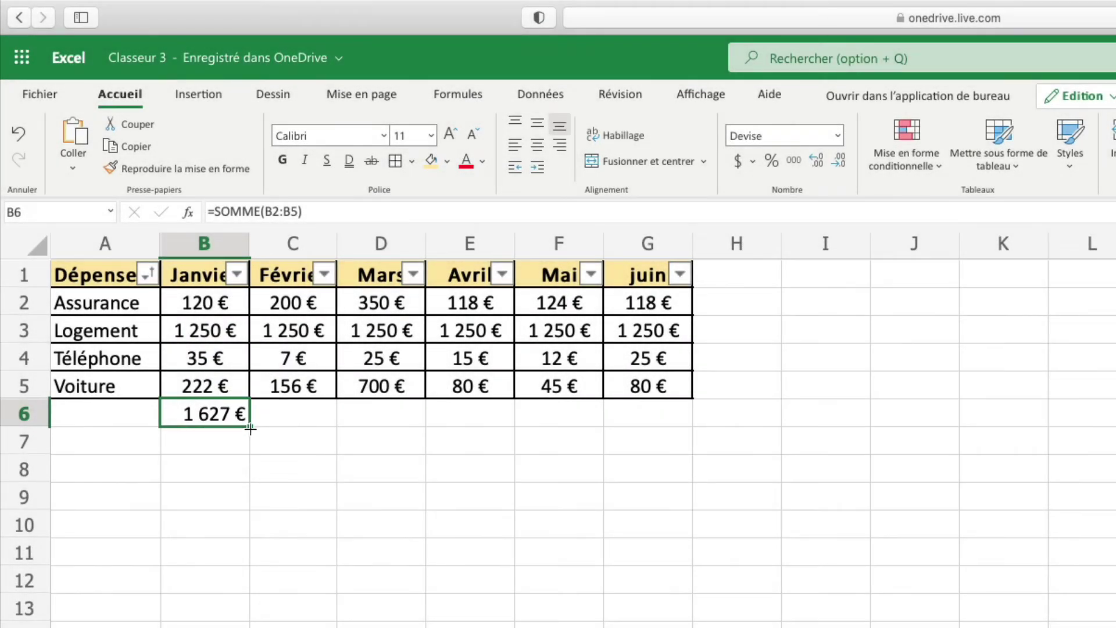
{"action": "left_click_drag", "start_coordinate": [251, 429], "coordinate": [631, 424]}
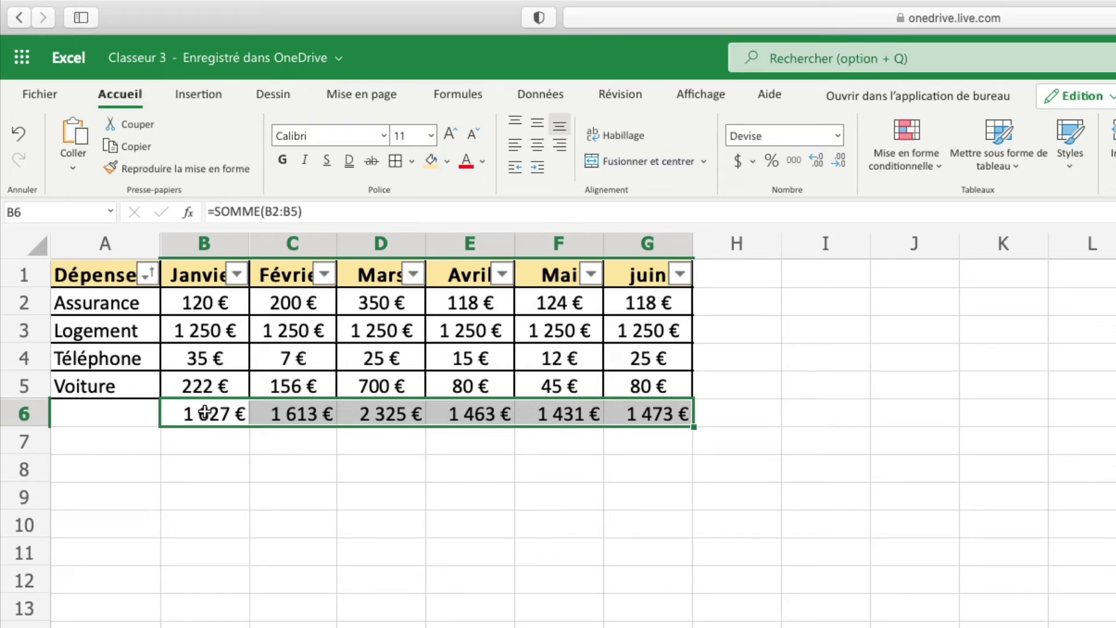
{"action": "left_click", "coordinate": [647, 459]}
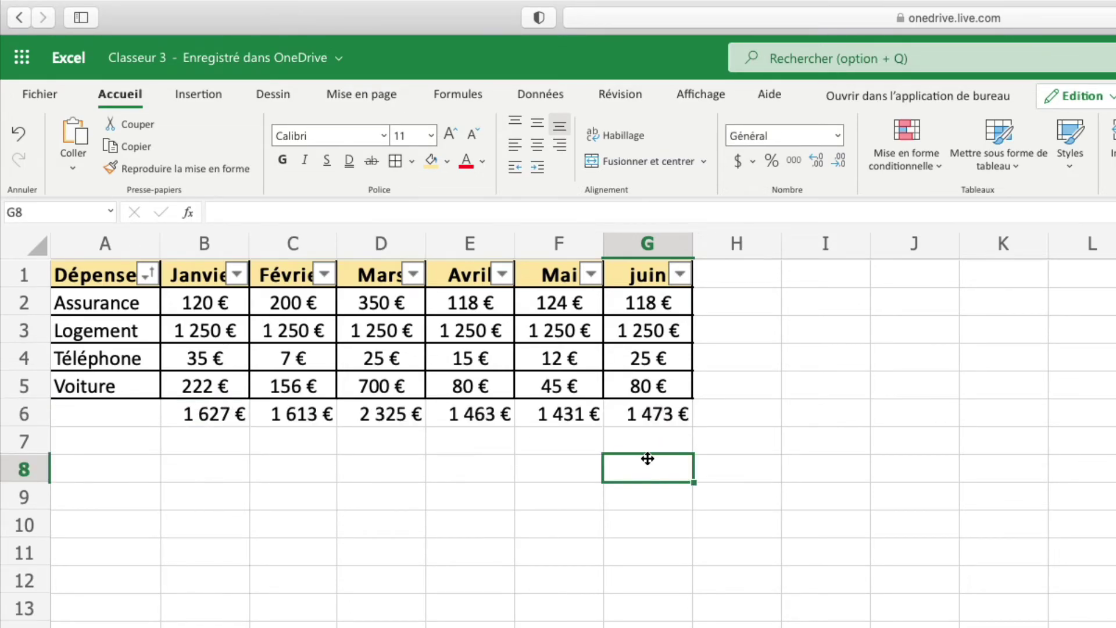
Step: Enter the label TOTAL in cell A6 for the monthly sums row
{"action": "left_click", "coordinate": [111, 415]}
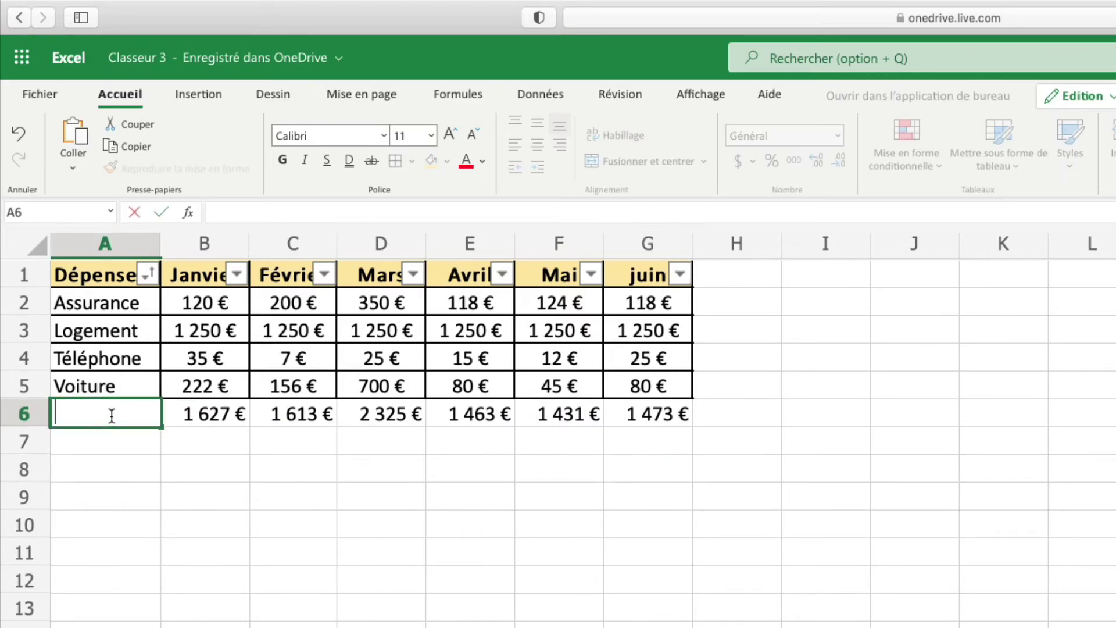
{"action": "type", "text": "TOTAL"}
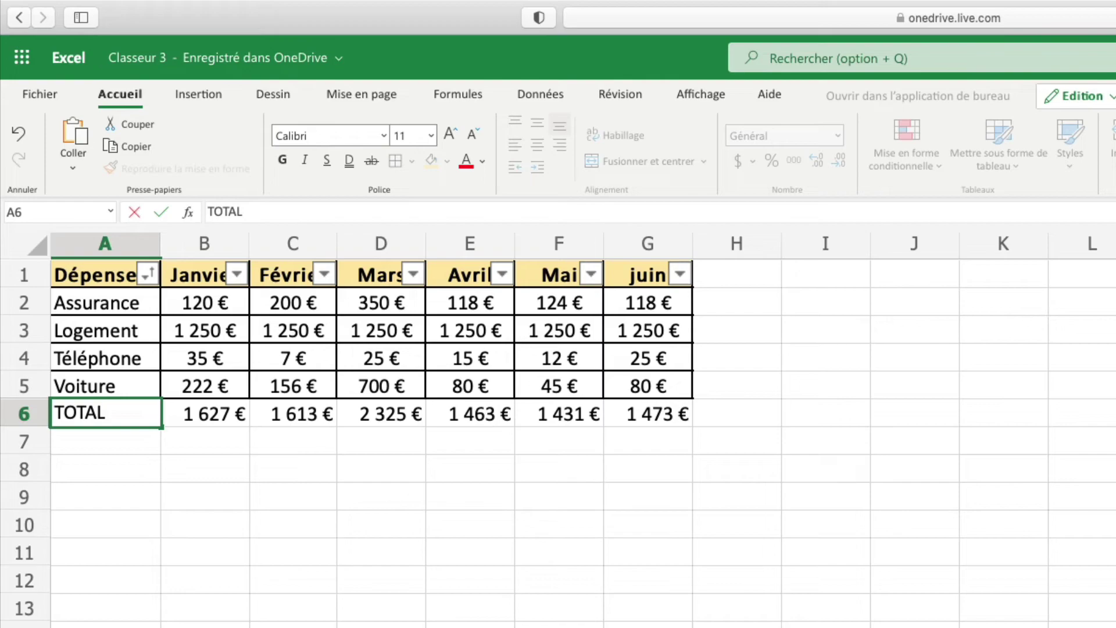
{"action": "left_click", "coordinate": [182, 441]}
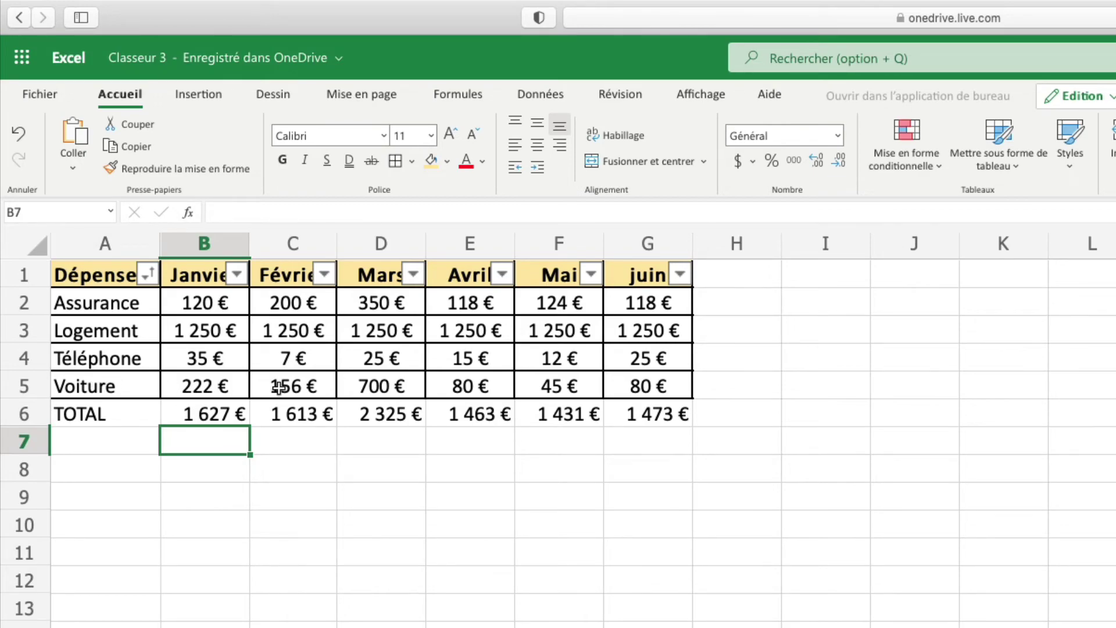
Step: Enter =SOMME(B5:G5) in H5 with Alt+=, totalling Voiture at 1 283 €
{"action": "left_click", "coordinate": [724, 388]}
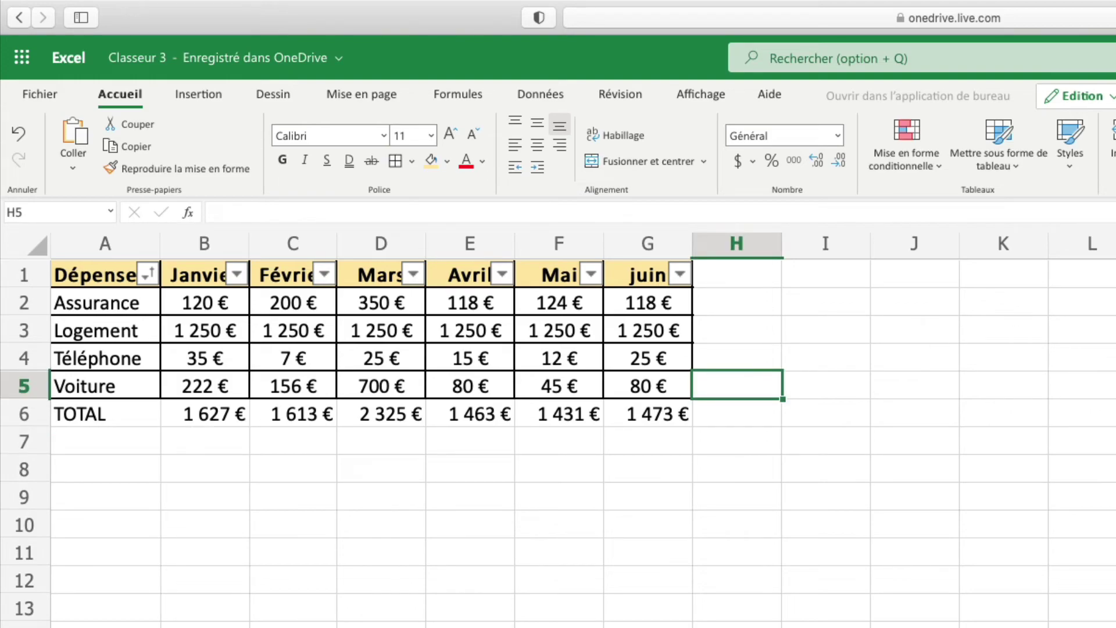
{"action": "key", "text": "alt+equal"}
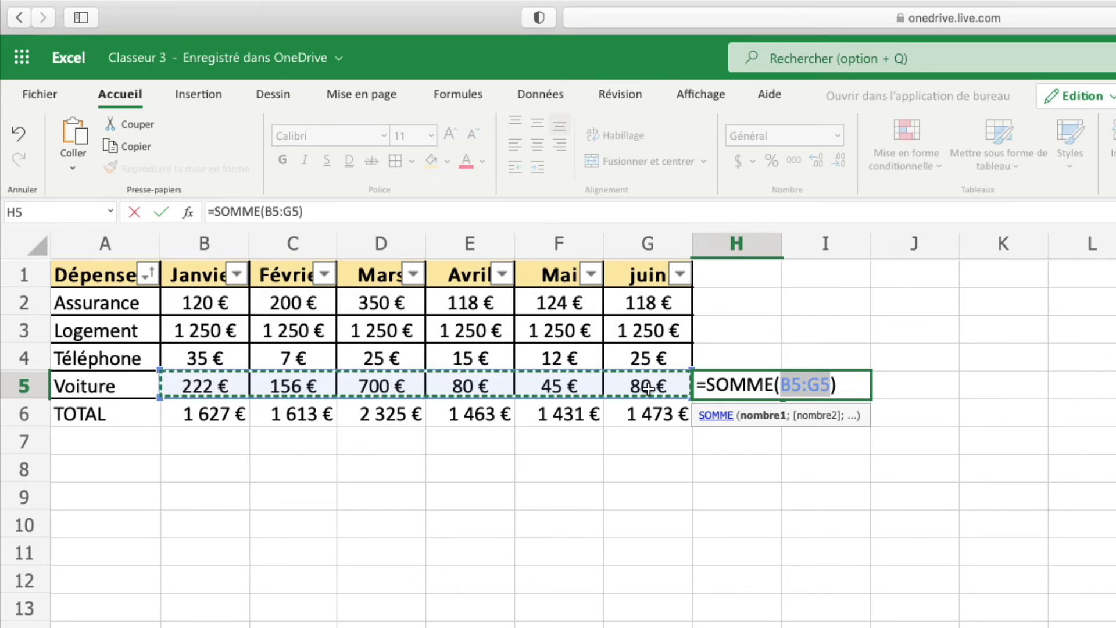
{"action": "key", "text": "Return"}
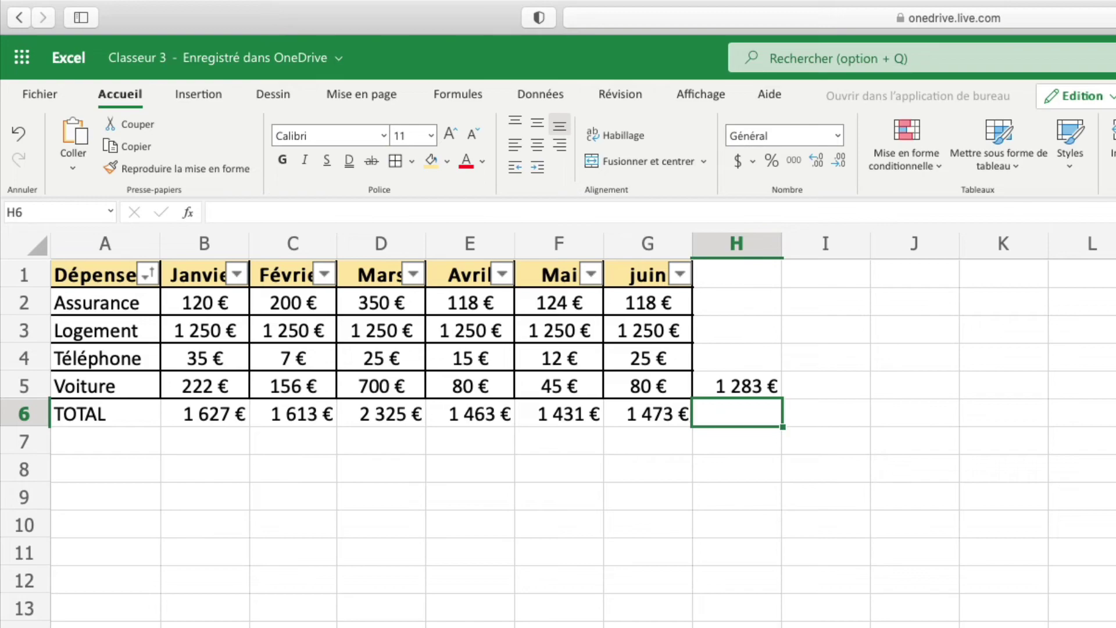